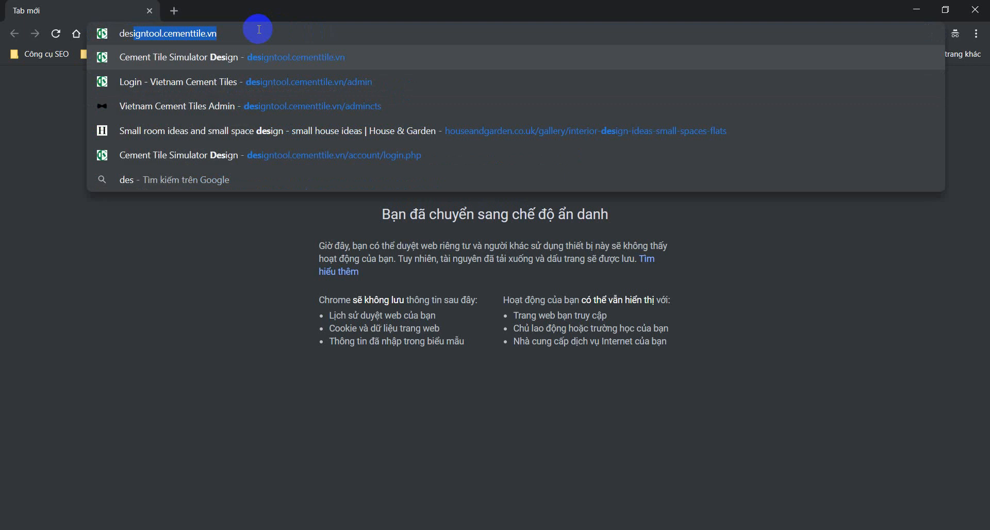
Step: Go to designtool.cementtile.vn to reach the Vietnam Cement Tiles login page
{"action": "type", "text": "igntool.cementtile"}
{"action": "key", "text": "Delete"}
{"action": "type", "text": ".vn"}
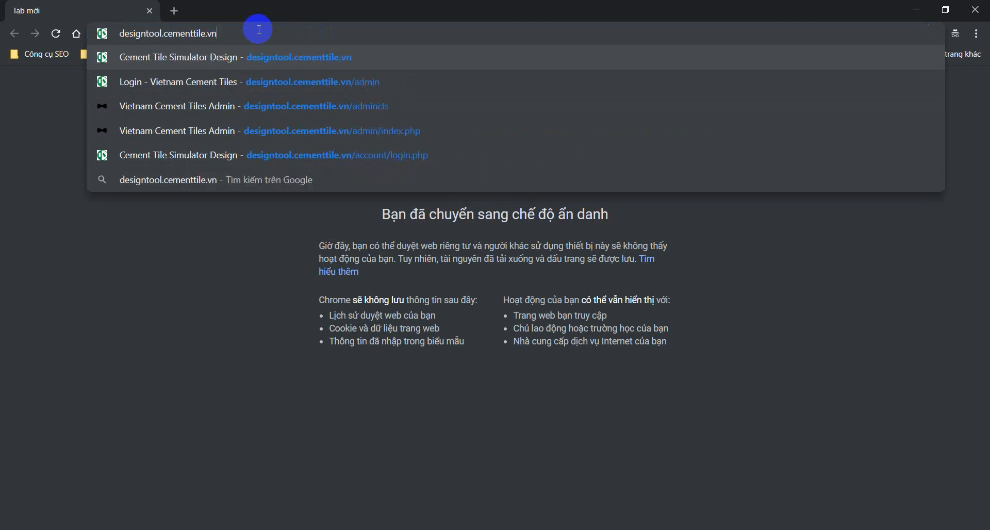
{"action": "key", "text": "Return"}
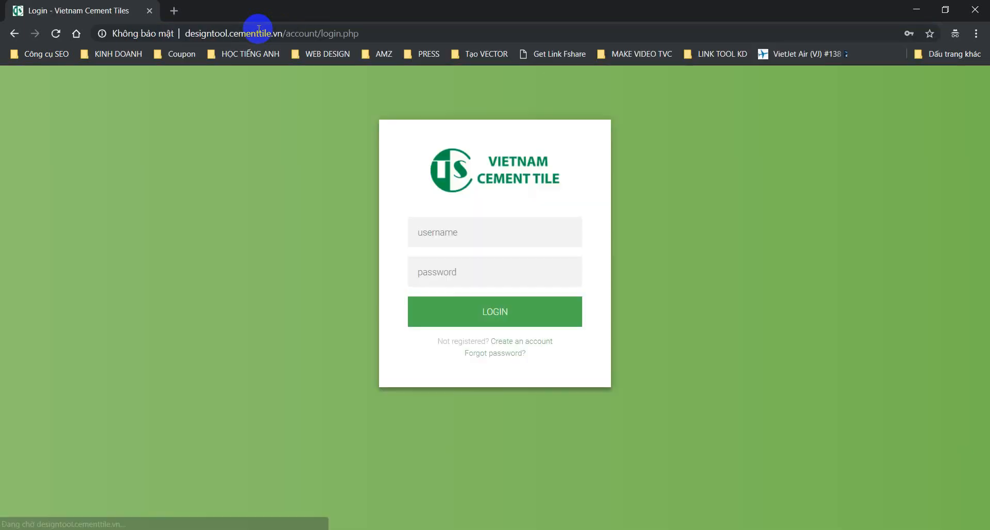
Step: Register a new account through Create an account with a username, password and email
{"action": "left_click", "coordinate": [543, 342]}
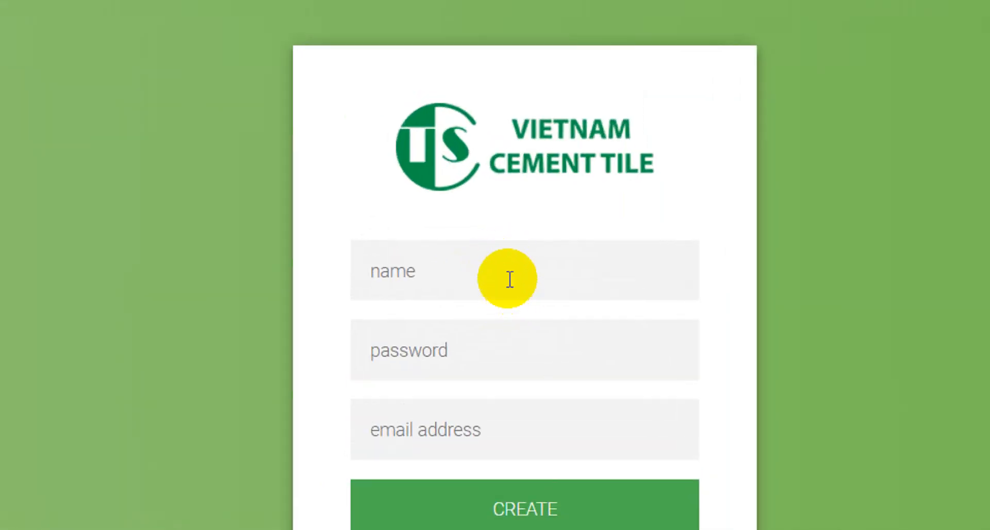
{"action": "left_click", "coordinate": [486, 237]}
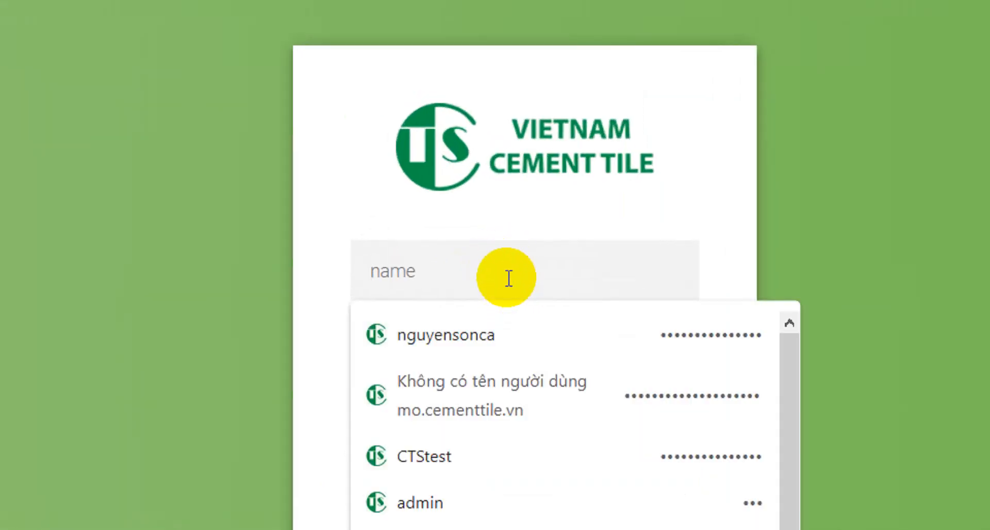
{"action": "type", "text": "g"}
{"action": "key", "text": "BackSpace"}
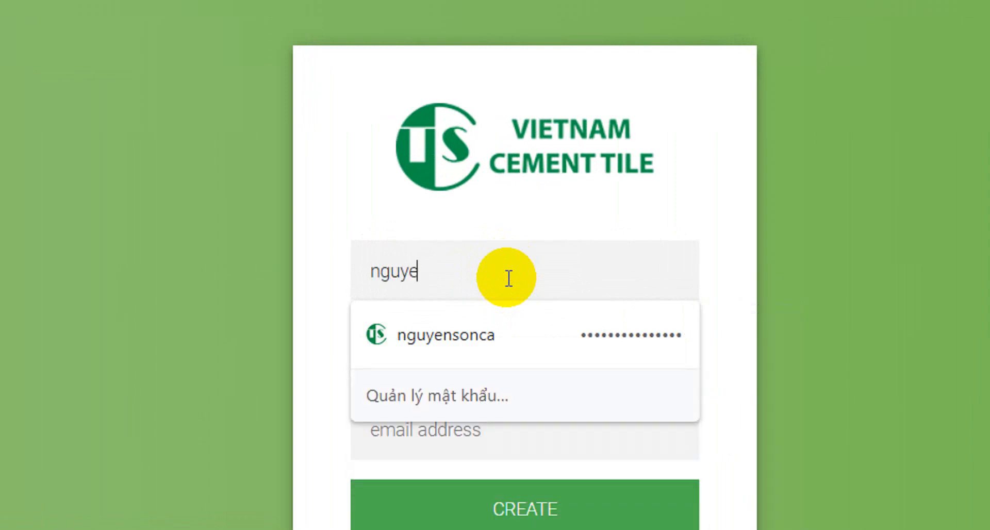
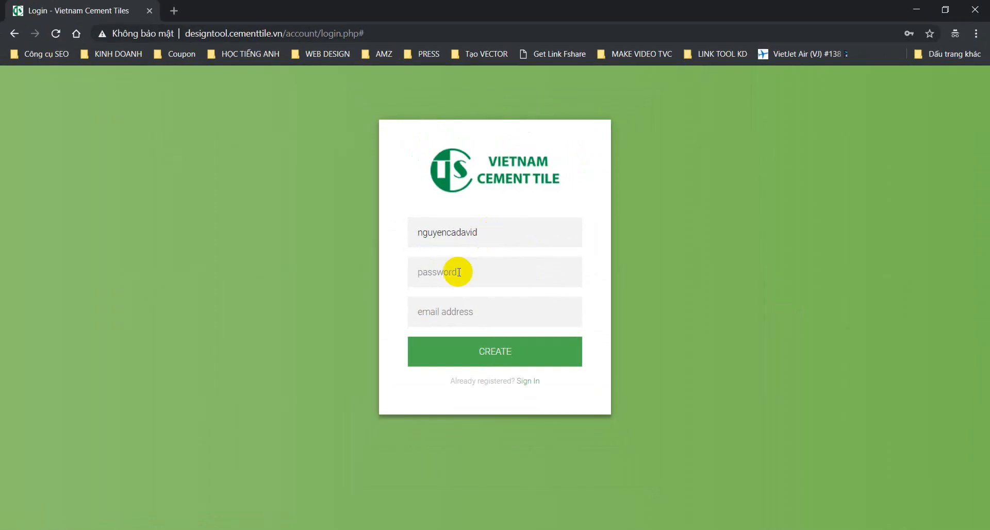
{"action": "left_click", "coordinate": [424, 353]}
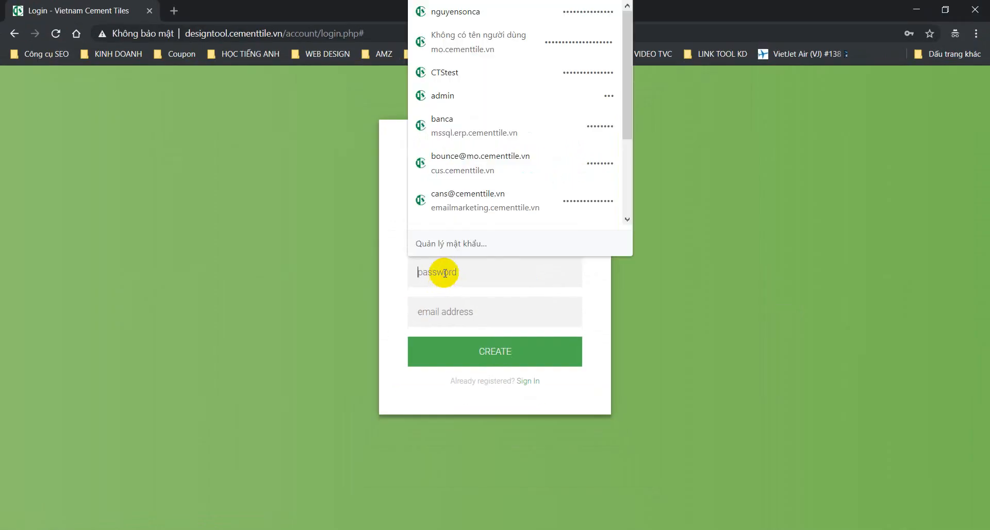
{"action": "type", "text": "1"}
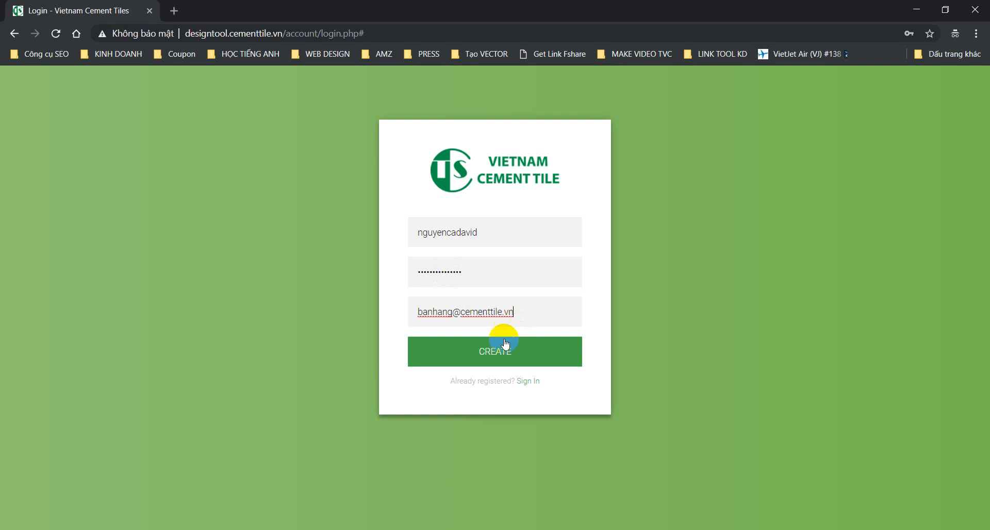
{"action": "left_click", "coordinate": [487, 355]}
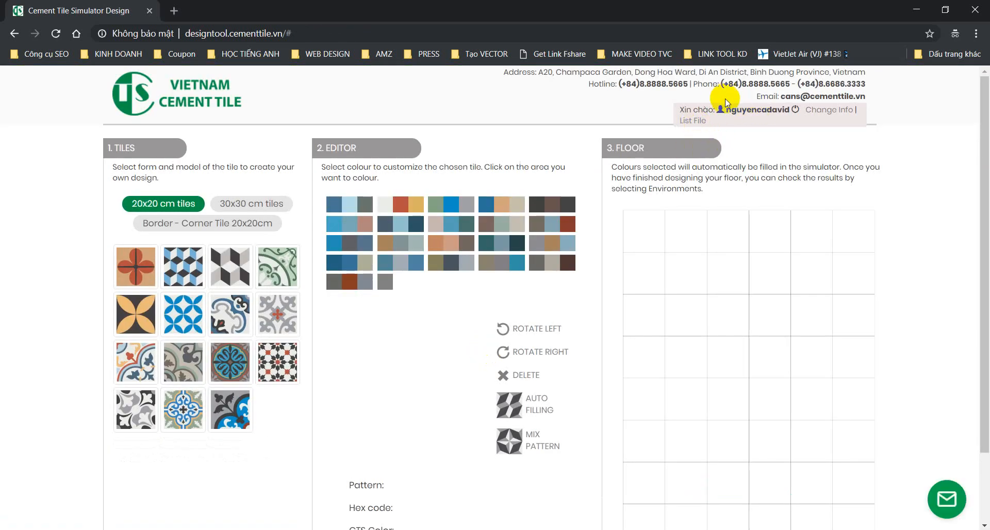
Step: Open the account information form and enter the current password
{"action": "double_click", "coordinate": [728, 109]}
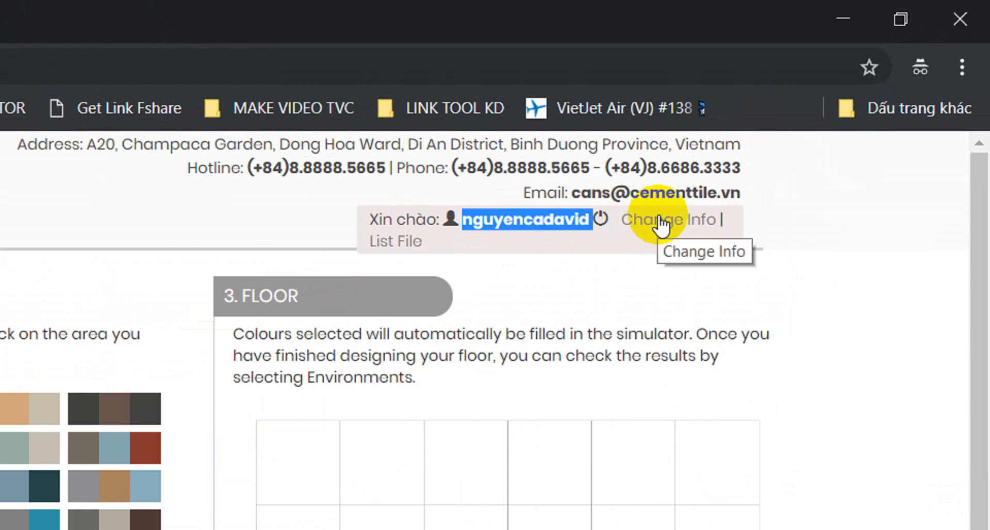
{"action": "left_click", "coordinate": [660, 223]}
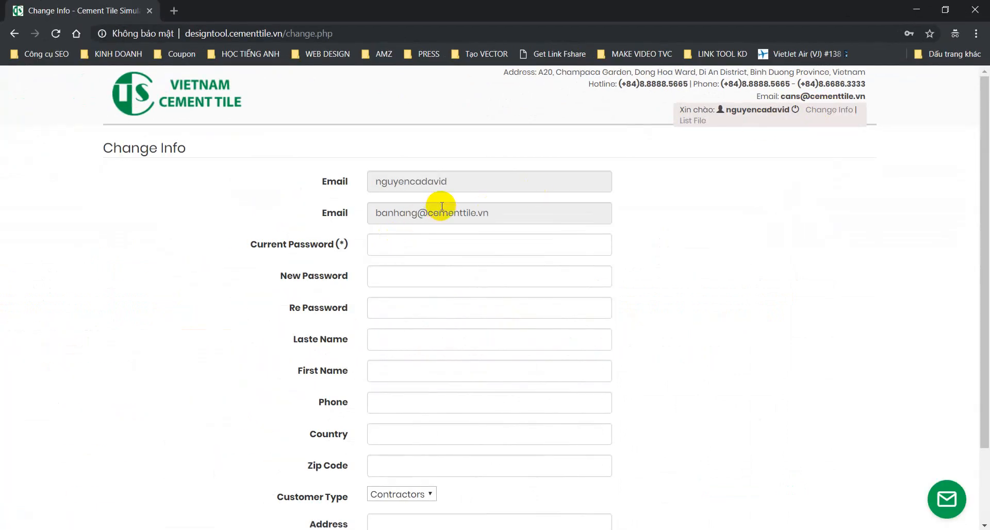
{"action": "left_click", "coordinate": [410, 241]}
{"action": "type", "text": "••"}
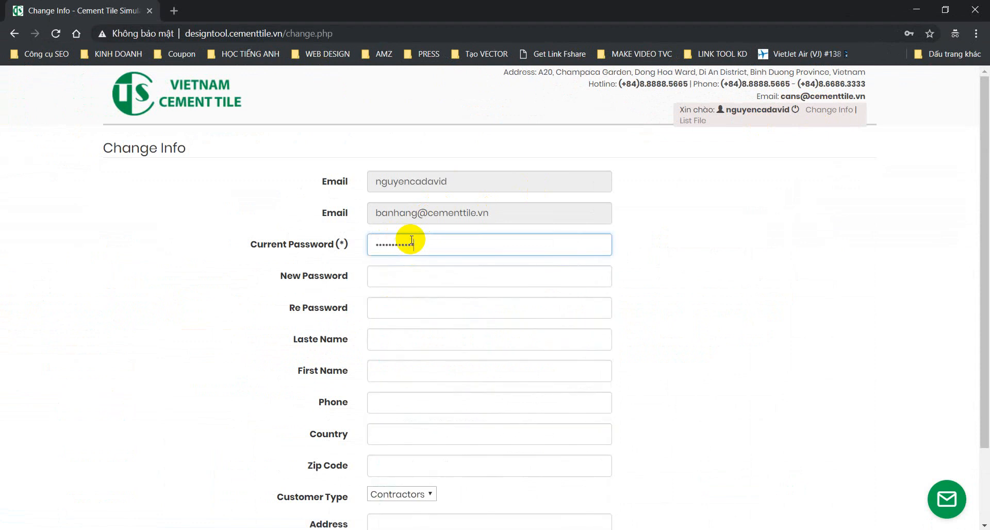
Step: Fill in the account holder's last name, first name and phone number
{"action": "left_click", "coordinate": [406, 337]}
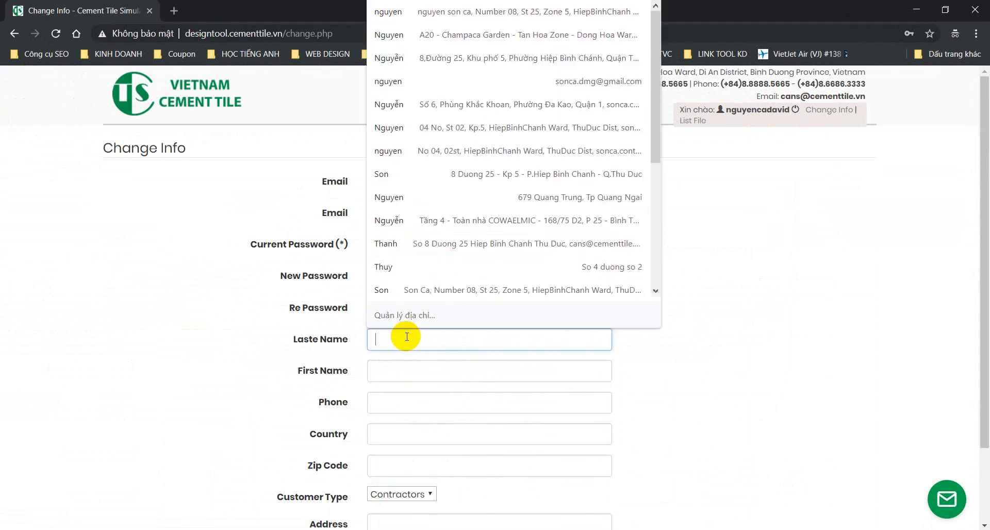
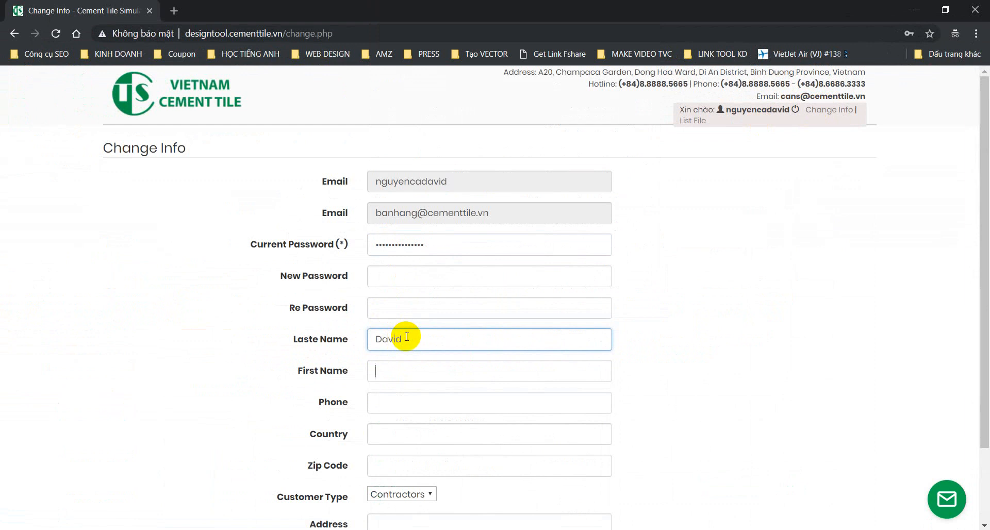
{"action": "key", "text": "Tab"}
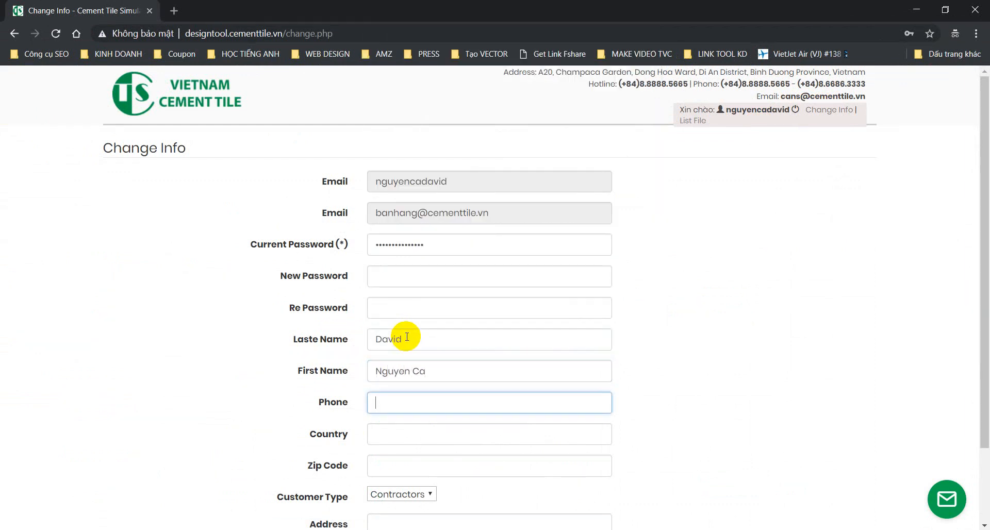
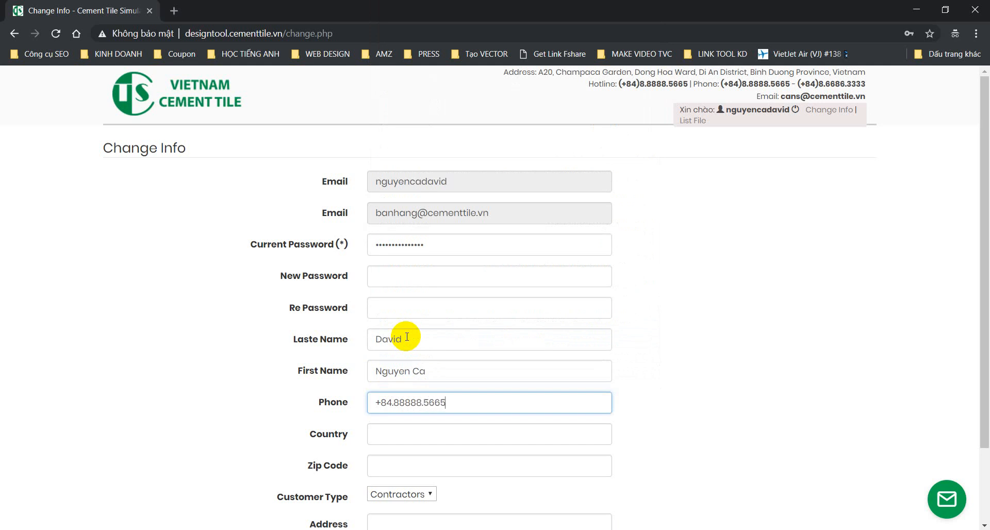
Step: Set the country to Vietnam, enter the zip code, and choose customer type Designer
{"action": "scroll", "coordinate": [305, 484], "scroll_direction": "down", "scroll_amount": 1}
{"action": "left_click", "coordinate": [441, 368]}
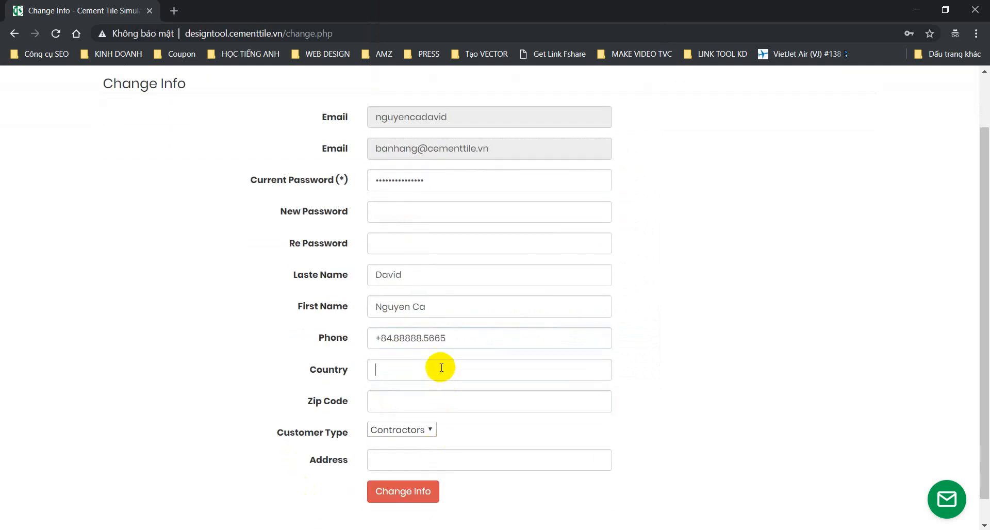
{"action": "type", "text": "Vietnam"}
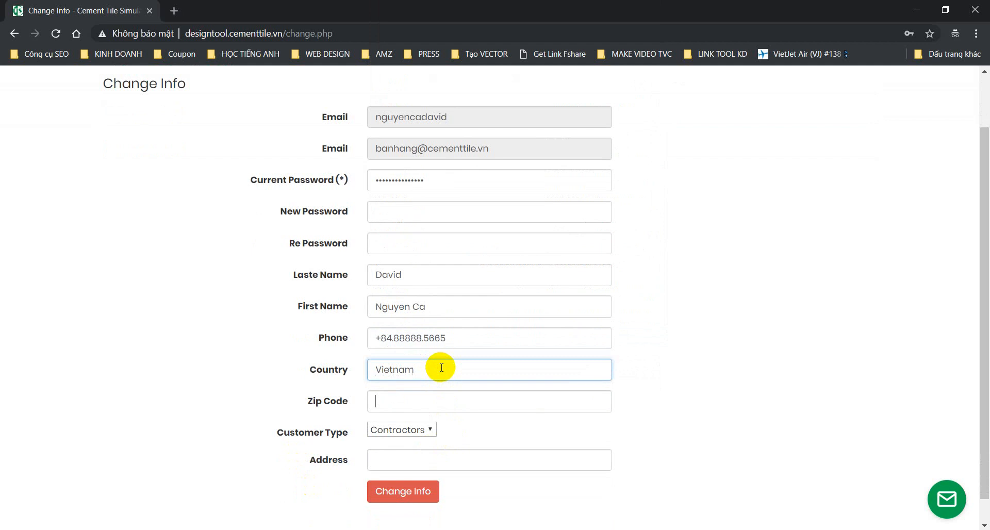
{"action": "key", "text": "Tab"}
{"action": "type", "text": "700000"}
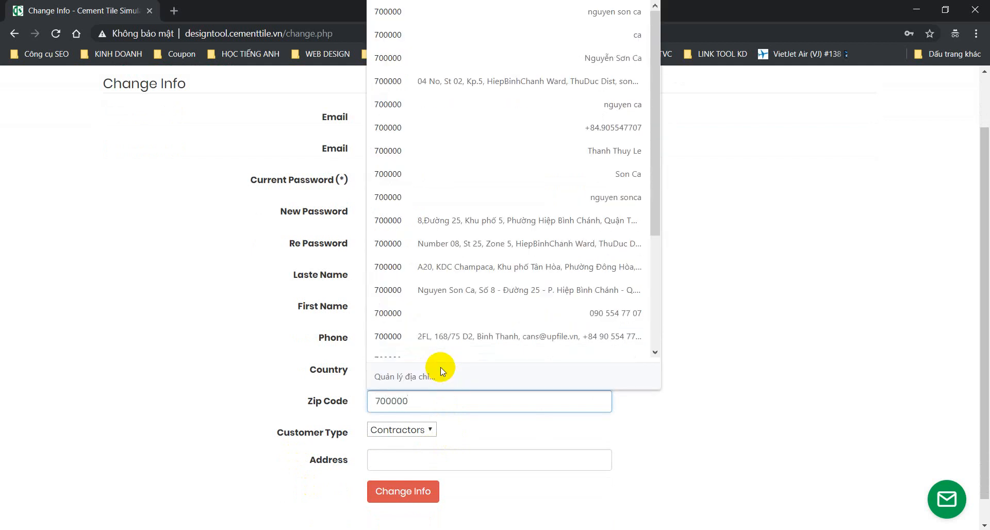
{"action": "left_click", "coordinate": [421, 429]}
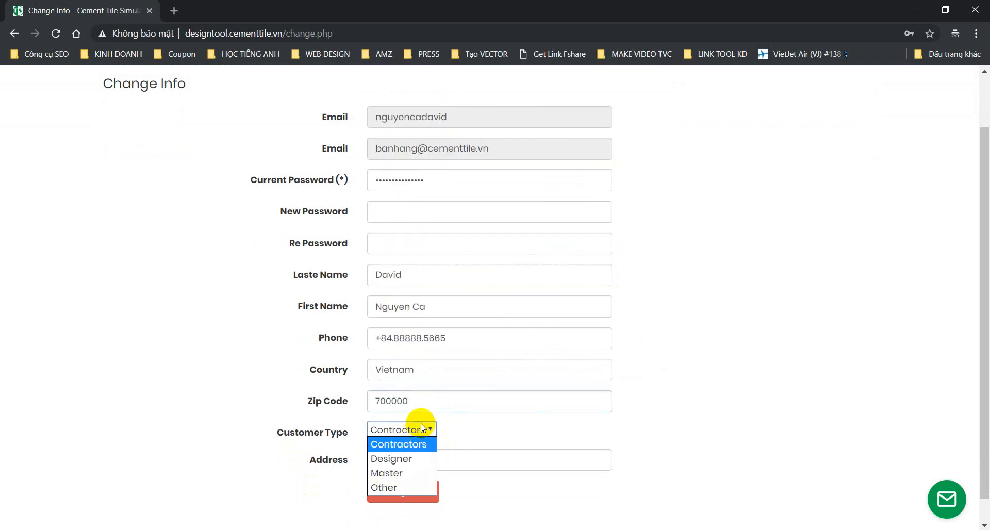
{"action": "left_click", "coordinate": [413, 457]}
Step: Fill the address from a saved entry, clear the autofilled new password, and save the changes
{"action": "left_click", "coordinate": [448, 454]}
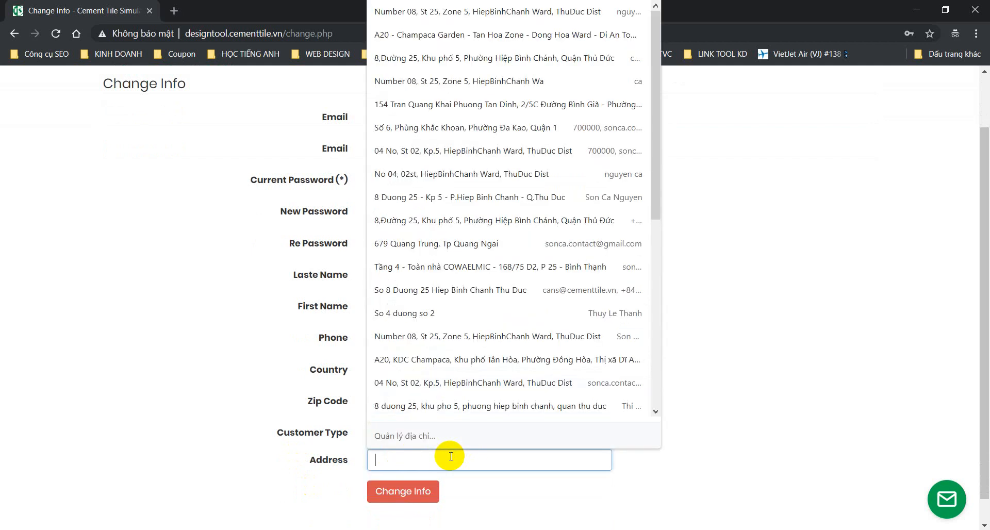
{"action": "scroll", "coordinate": [461, 443], "scroll_direction": "down", "scroll_amount": 1}
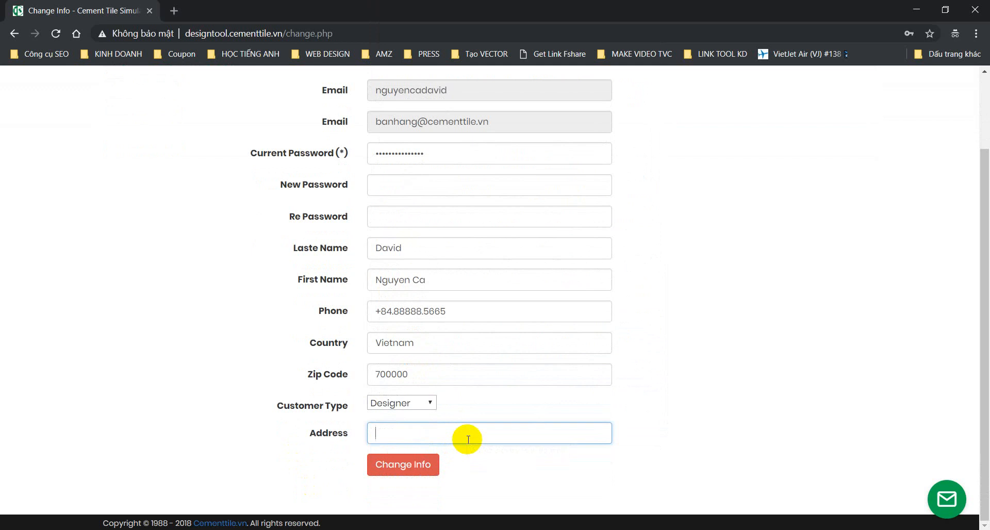
{"action": "type", "text": "A"}
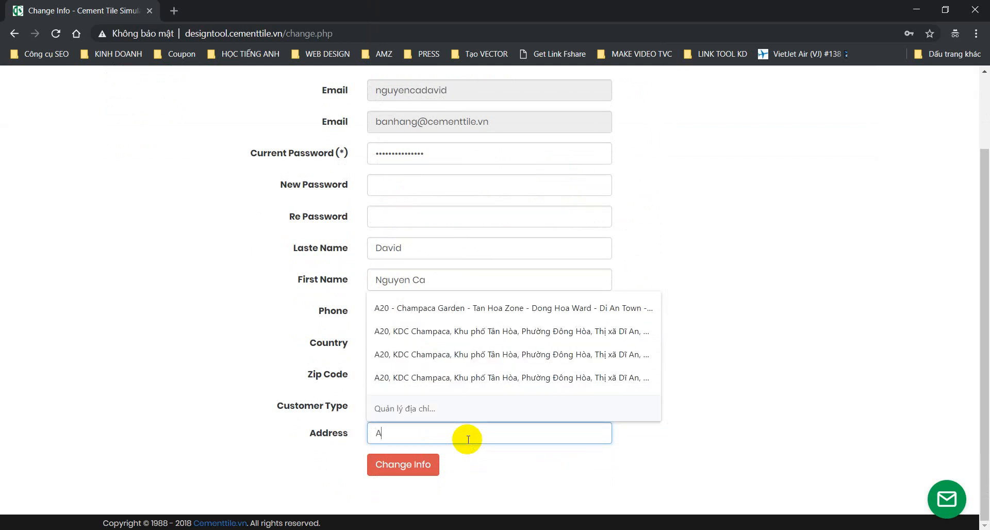
{"action": "left_click", "coordinate": [508, 308]}
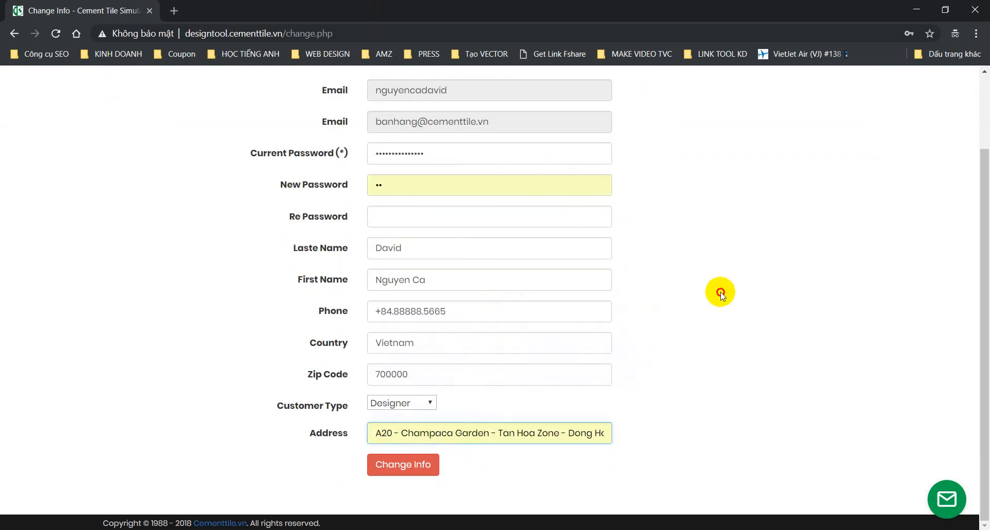
{"action": "left_click", "coordinate": [417, 192]}
{"action": "key", "text": "BackSpace"}
{"action": "scroll", "coordinate": [699, 273], "scroll_direction": "up", "scroll_amount": 1}
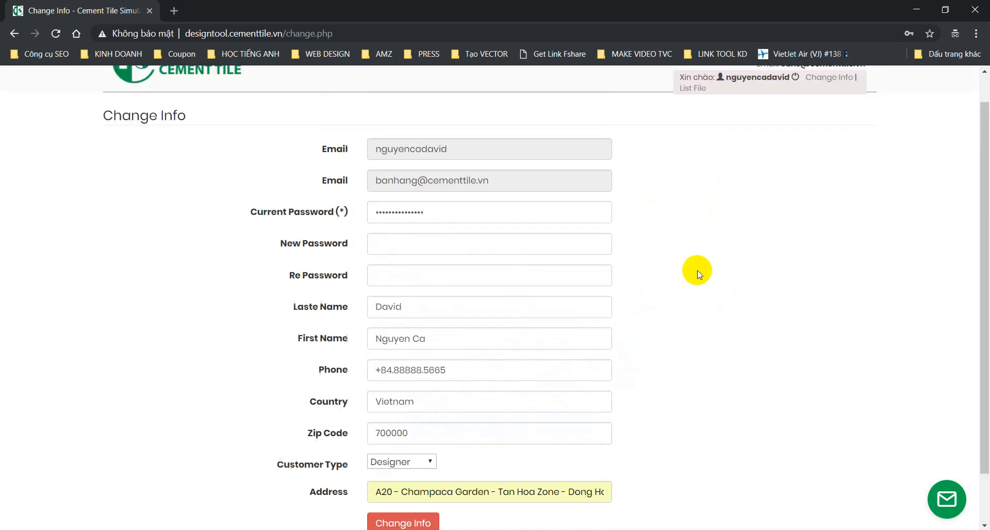
{"action": "scroll", "coordinate": [697, 273], "scroll_direction": "down", "scroll_amount": 1}
{"action": "left_click", "coordinate": [402, 469]}
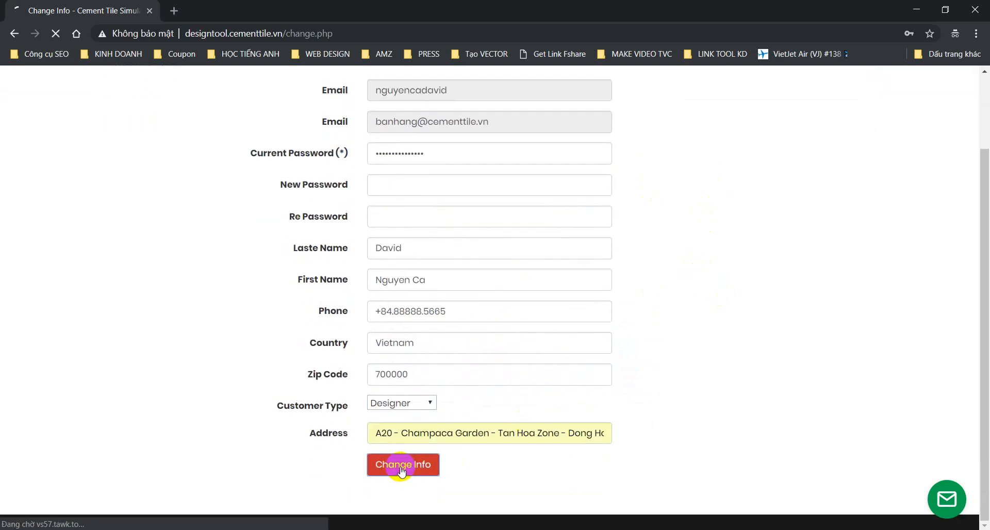
{"action": "triple_click", "coordinate": [192, 187]}
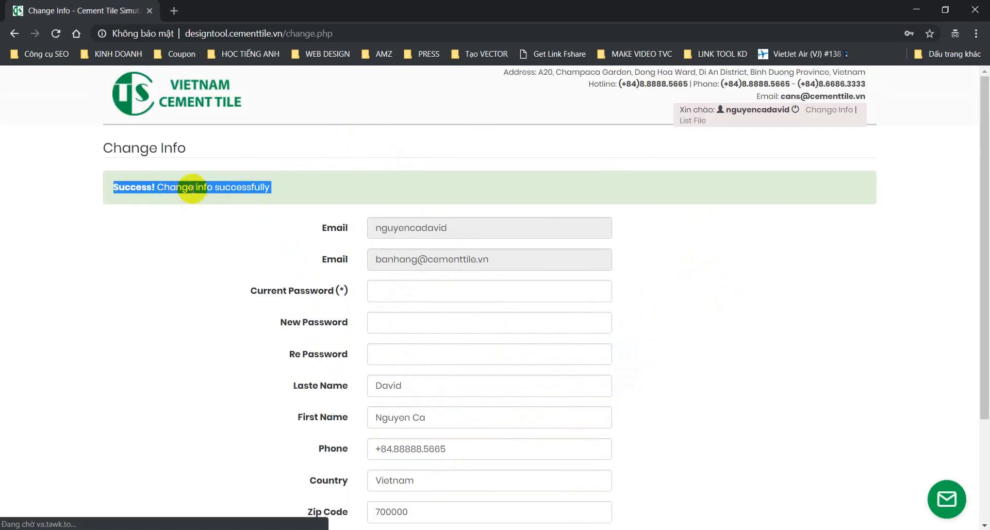
{"action": "left_click", "coordinate": [333, 186]}
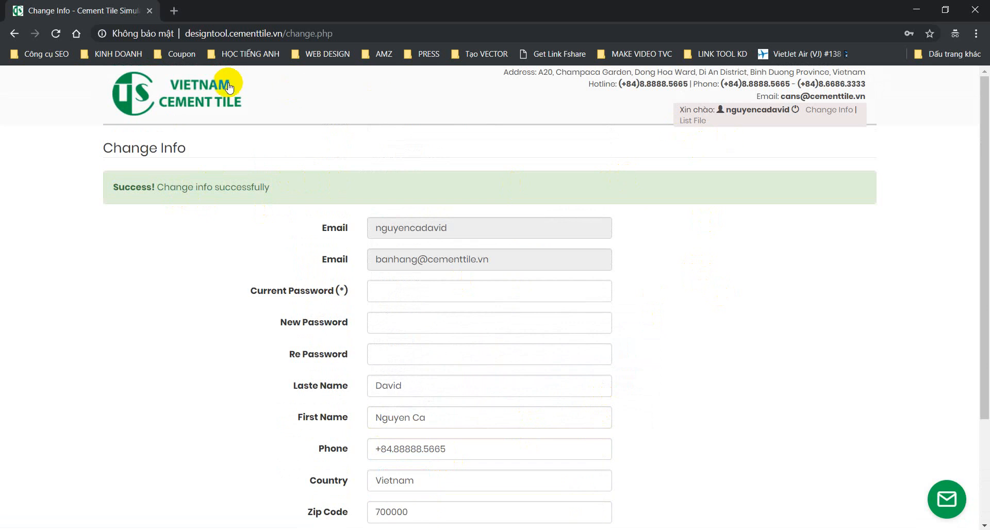
Step: View the empty Product List under List File, then start a NEW DESIGN
{"action": "left_click", "coordinate": [697, 121]}
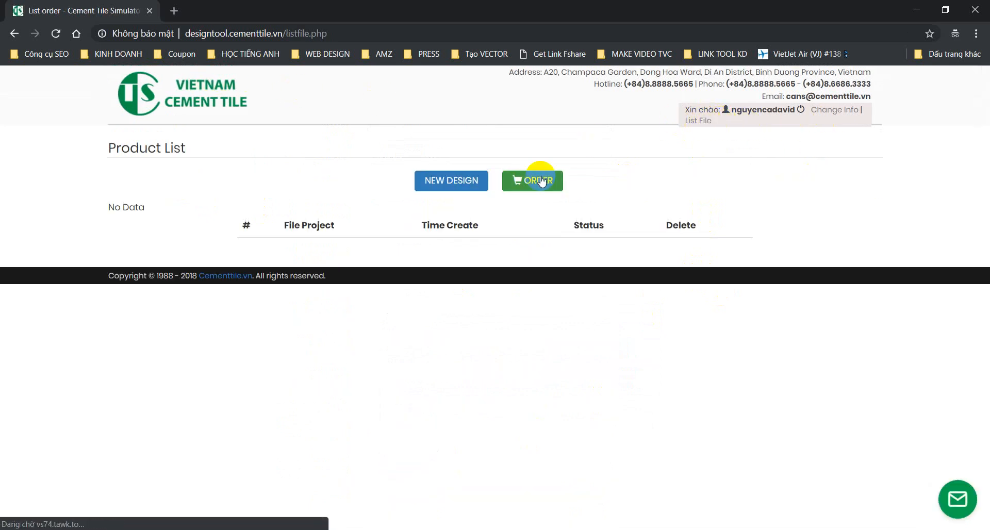
{"action": "left_click", "coordinate": [453, 180]}
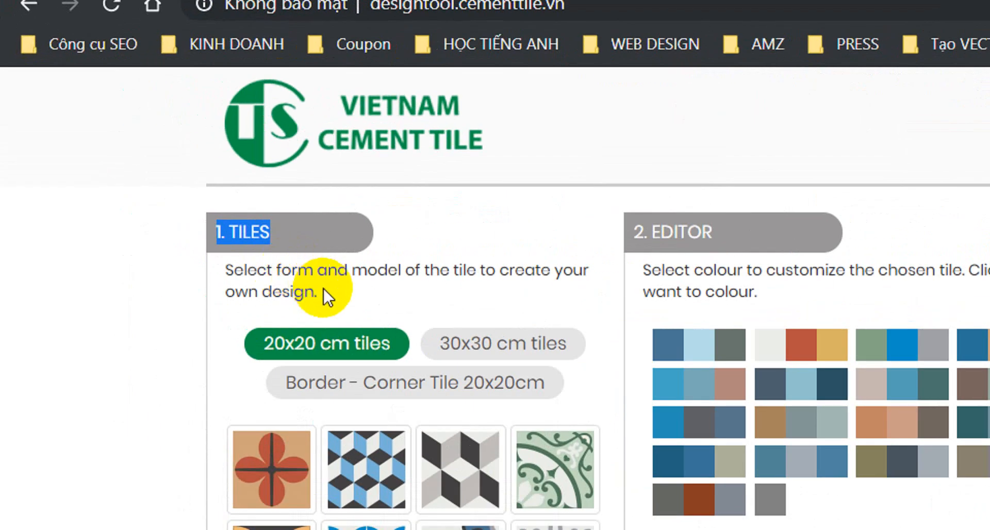
{"action": "left_click_drag", "start_coordinate": [325, 296], "coordinate": [225, 270]}
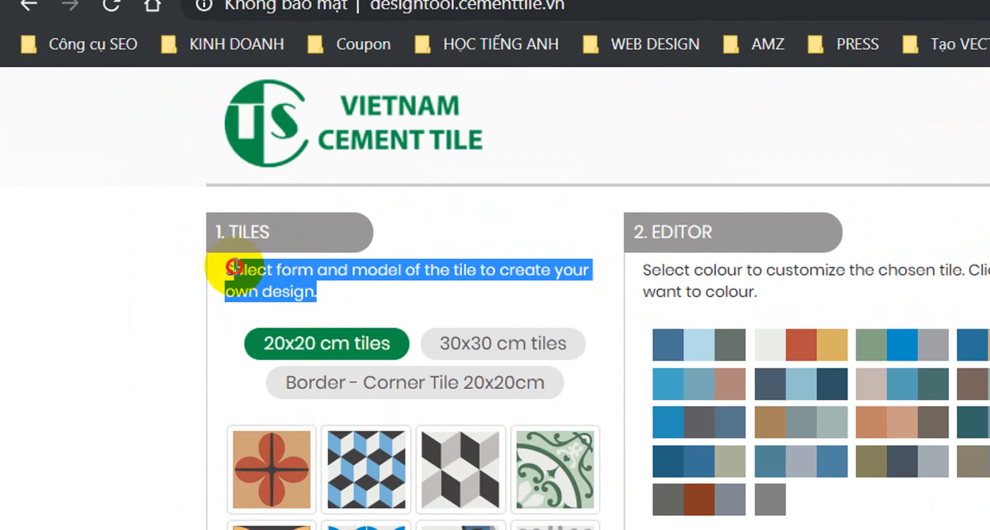
{"action": "left_click", "coordinate": [281, 276]}
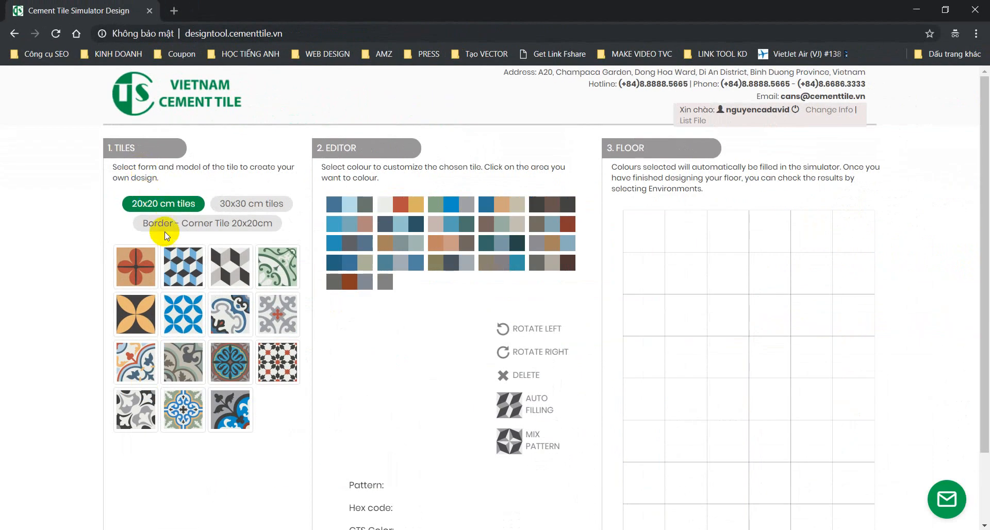
Step: Load the grey red-centred tile and try red Color 5 and yellow Color 6 on it
{"action": "left_click", "coordinate": [285, 316]}
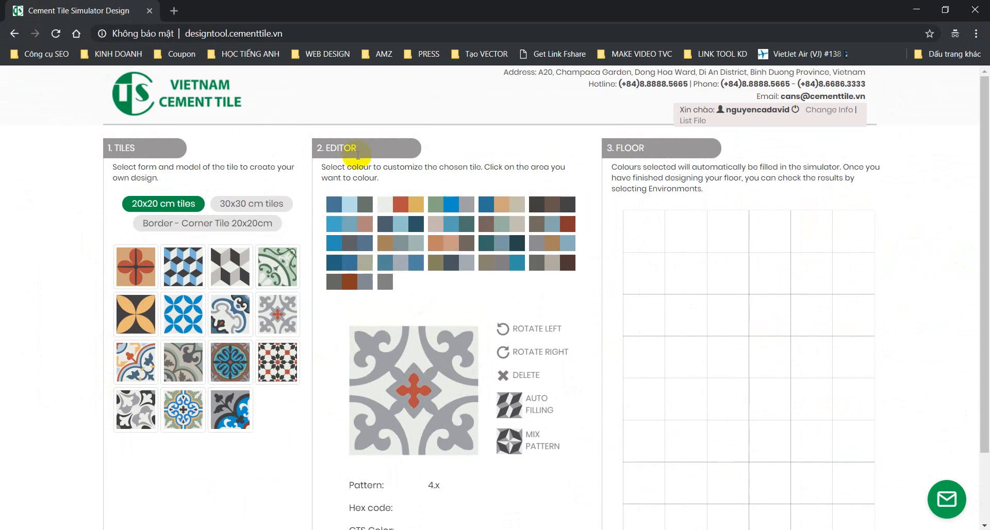
{"action": "double_click", "coordinate": [339, 145]}
{"action": "triple_click", "coordinate": [339, 144]}
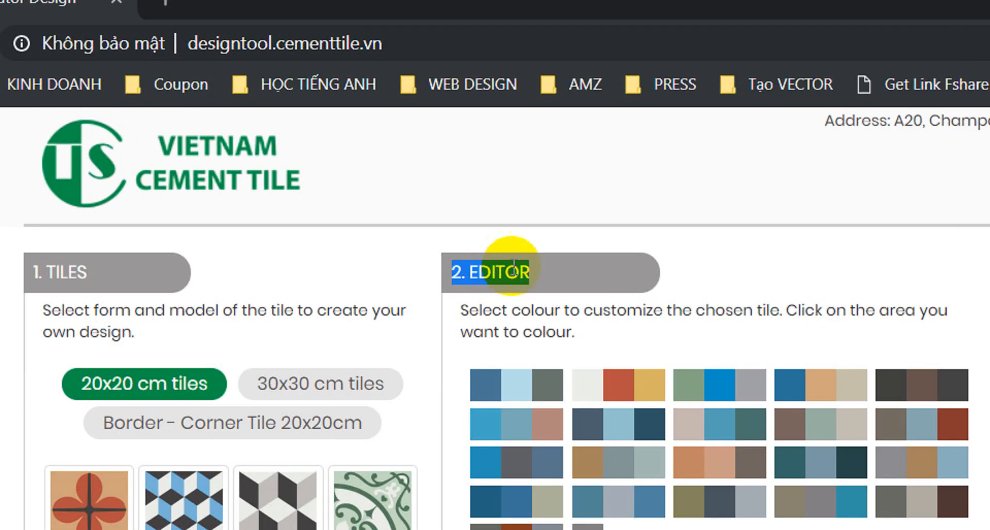
{"action": "triple_click", "coordinate": [677, 313]}
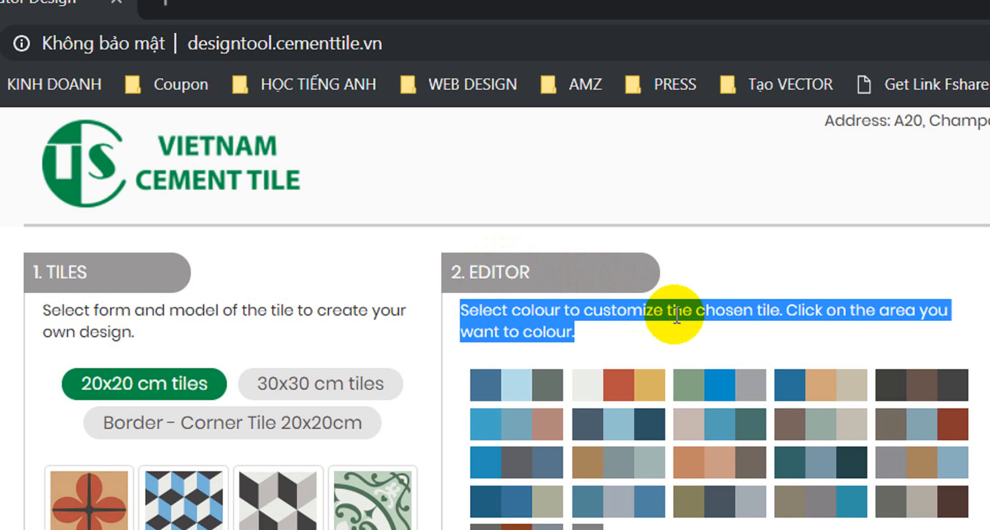
{"action": "left_click", "coordinate": [713, 342]}
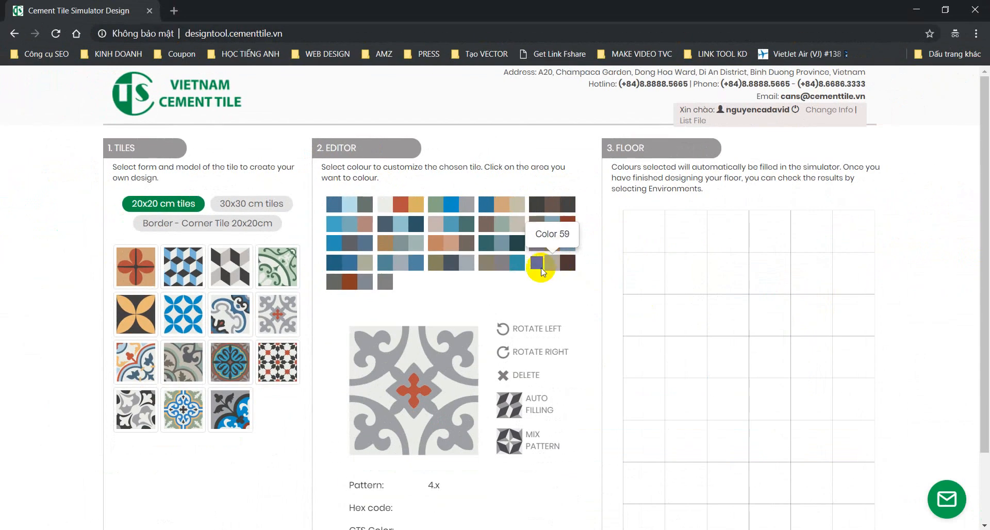
{"action": "left_click", "coordinate": [400, 204]}
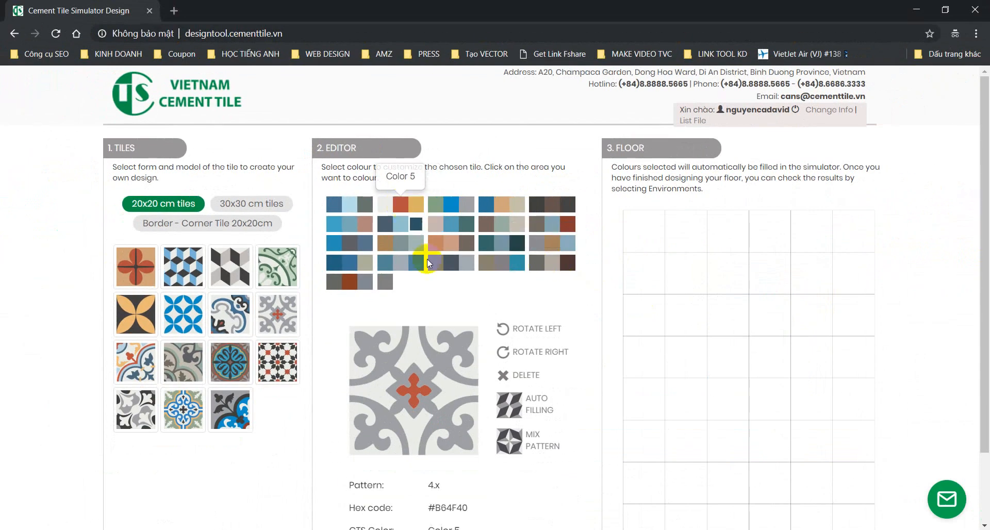
{"action": "left_click", "coordinate": [469, 331]}
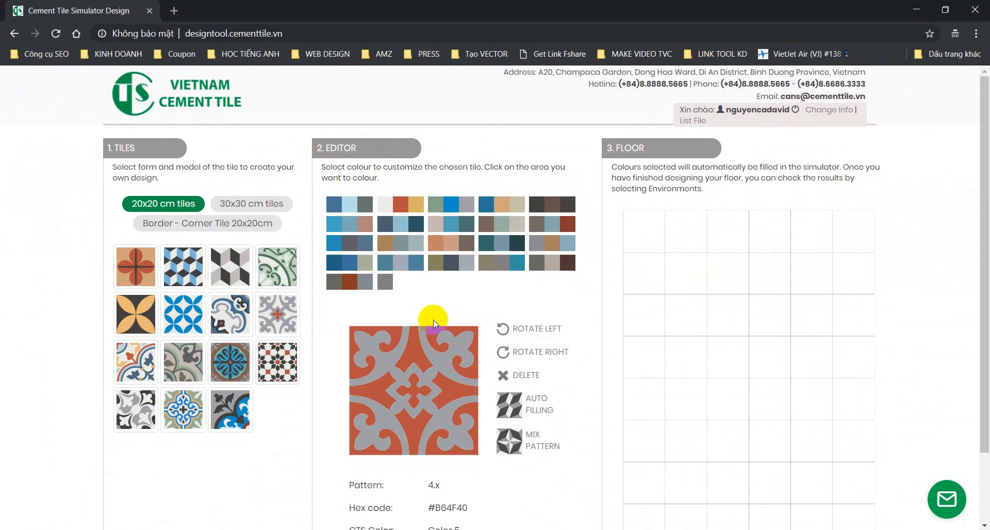
{"action": "left_click", "coordinate": [447, 233]}
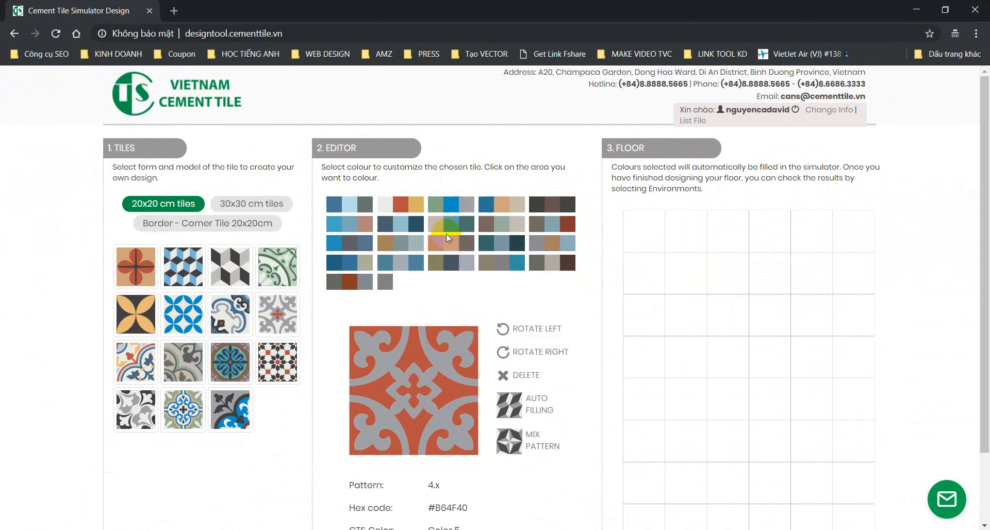
{"action": "left_click", "coordinate": [415, 203]}
{"action": "left_click", "coordinate": [428, 381]}
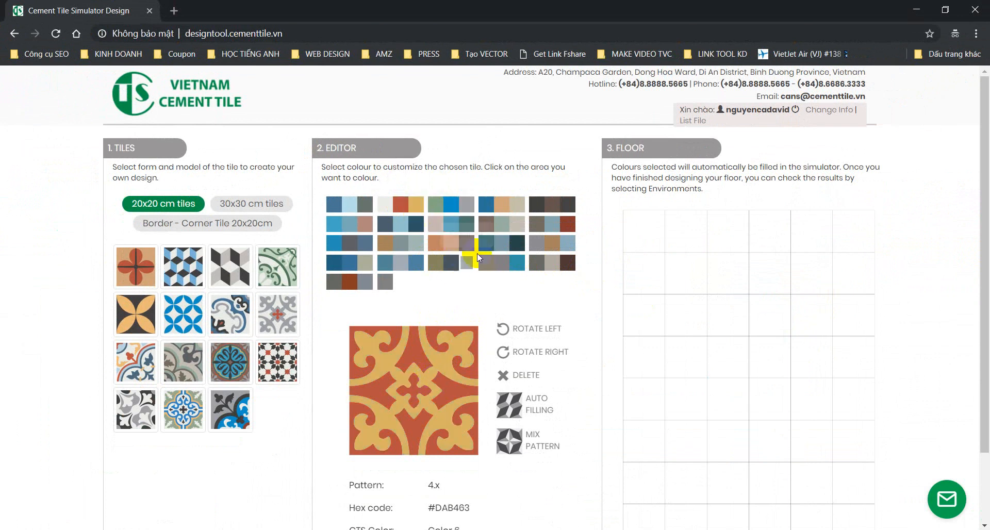
{"action": "left_click", "coordinate": [384, 205]}
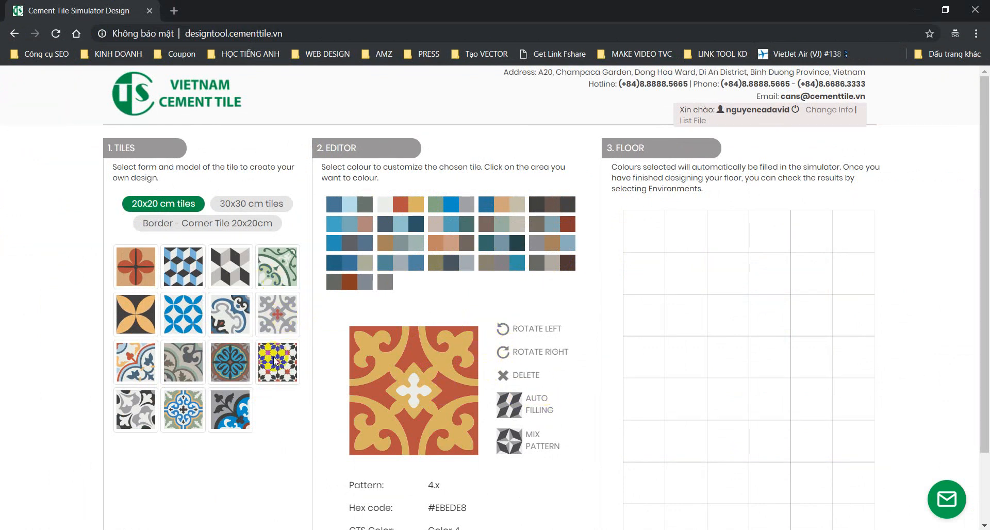
Step: Load leaf pattern 129, recolour it with grey-green Colors 36 and 7, and rotate it left
{"action": "left_click", "coordinate": [187, 373]}
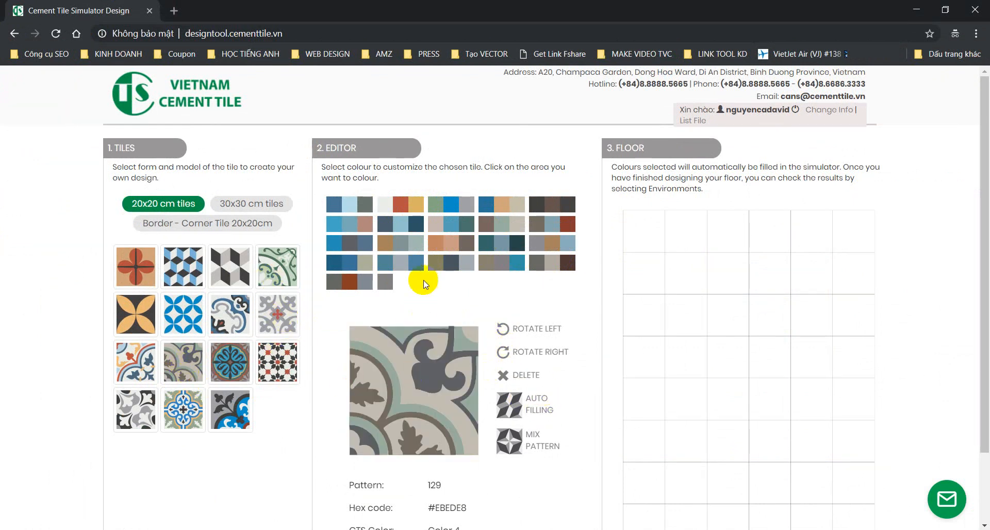
{"action": "left_click", "coordinate": [416, 243]}
{"action": "left_click", "coordinate": [401, 381]}
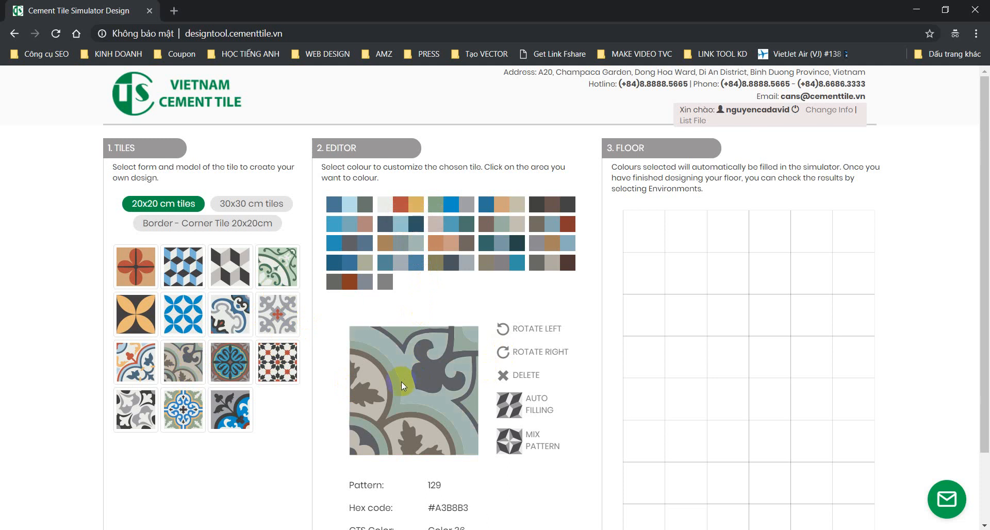
{"action": "left_click", "coordinate": [434, 204]}
{"action": "left_click", "coordinate": [464, 342]}
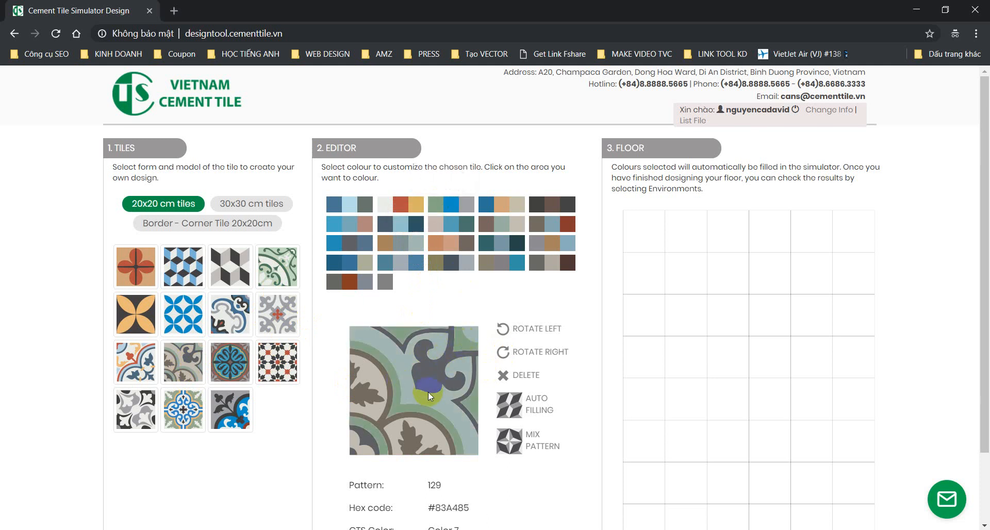
{"action": "left_click", "coordinate": [457, 228]}
{"action": "left_click", "coordinate": [371, 426]}
{"action": "left_click", "coordinate": [385, 453]}
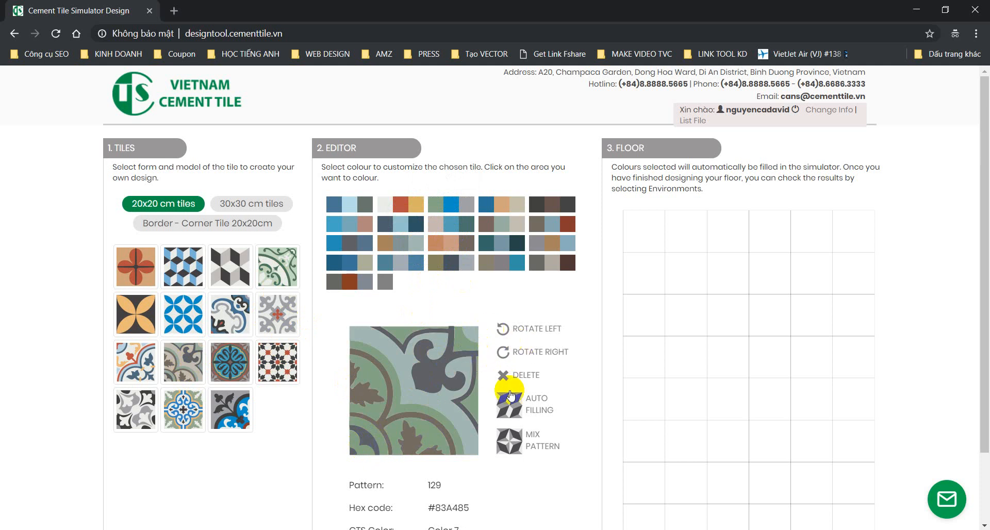
{"action": "left_click", "coordinate": [509, 330]}
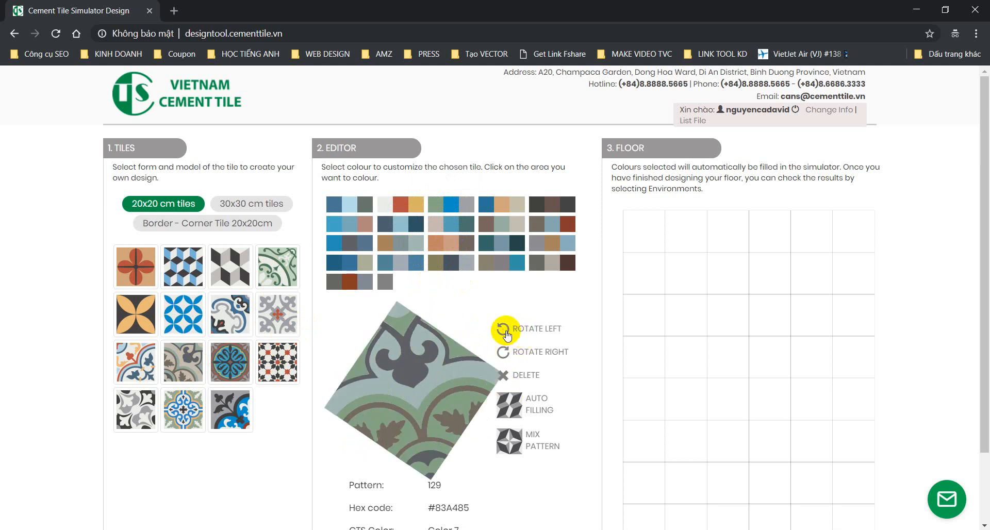
Step: Lay rotated pattern 129 tiles down the first floor column and atop column 2
{"action": "left_click", "coordinate": [621, 230]}
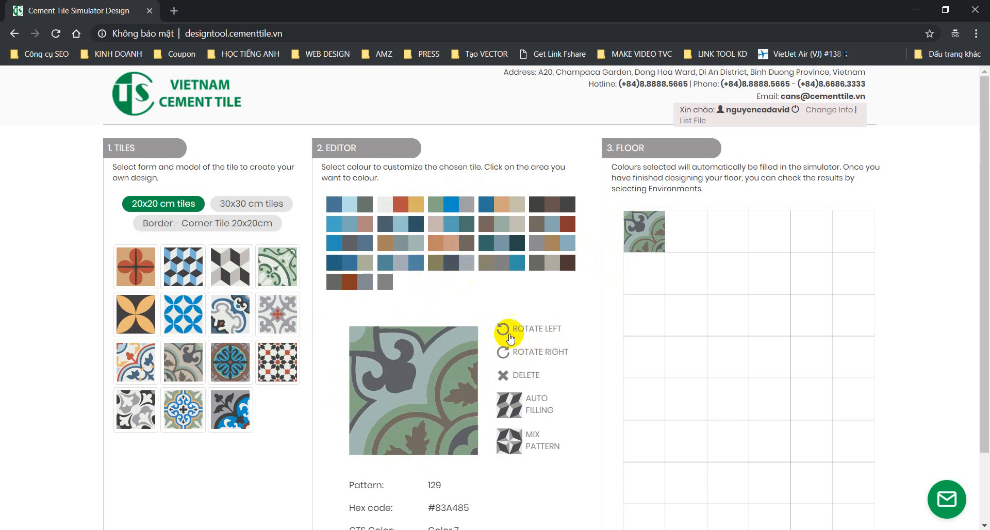
{"action": "left_click", "coordinate": [643, 394]}
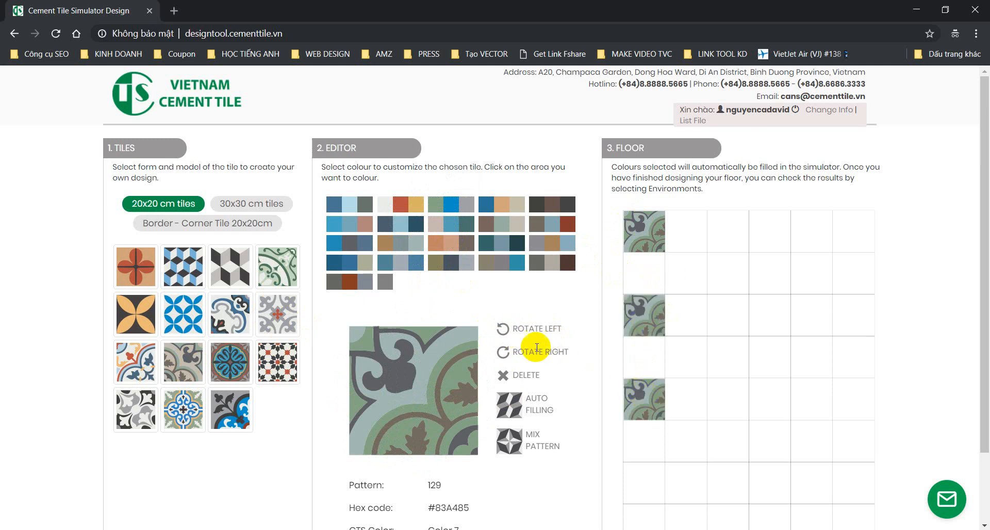
{"action": "left_click", "coordinate": [505, 328]}
{"action": "left_click", "coordinate": [689, 236]}
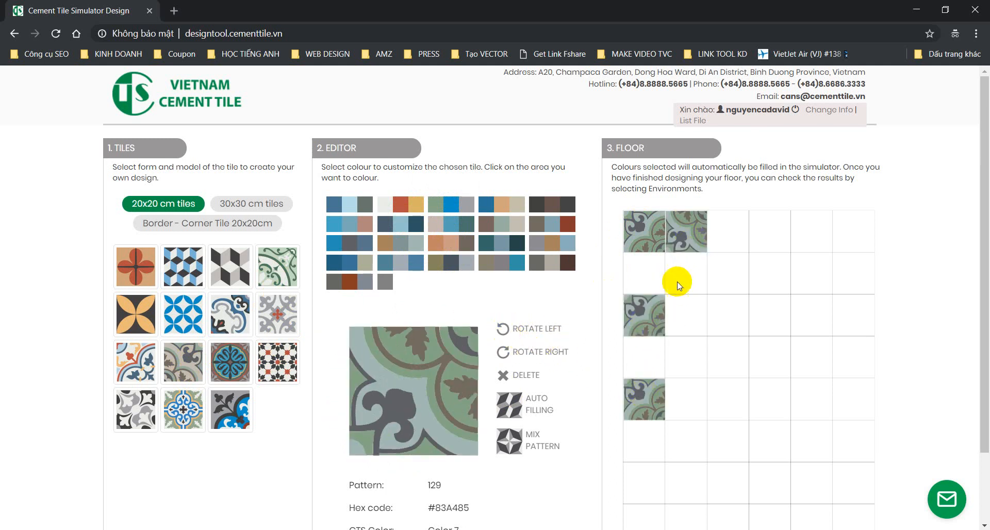
{"action": "left_click", "coordinate": [652, 347]}
{"action": "left_click", "coordinate": [637, 426]}
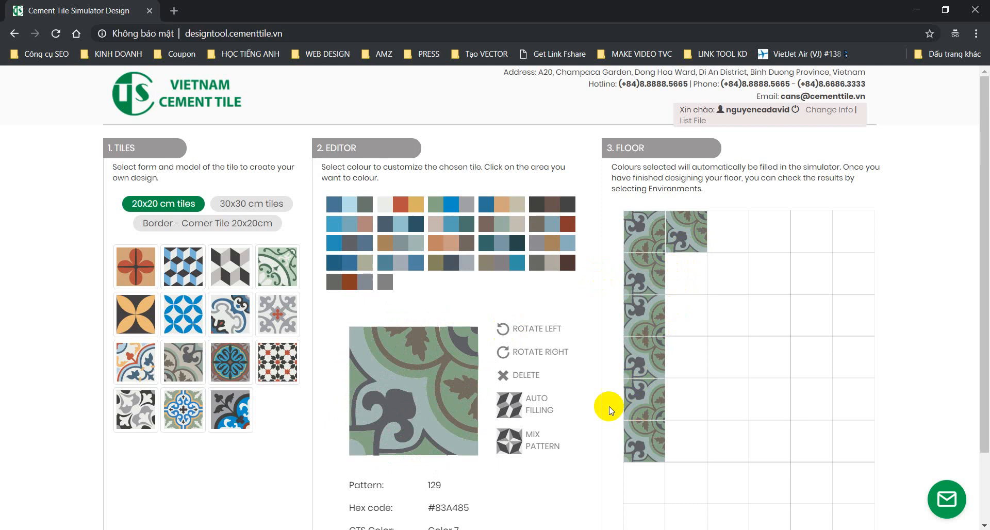
Step: Fill column 2 with rotated 129 tiles, then load the blue swirl tile
{"action": "left_click", "coordinate": [507, 329]}
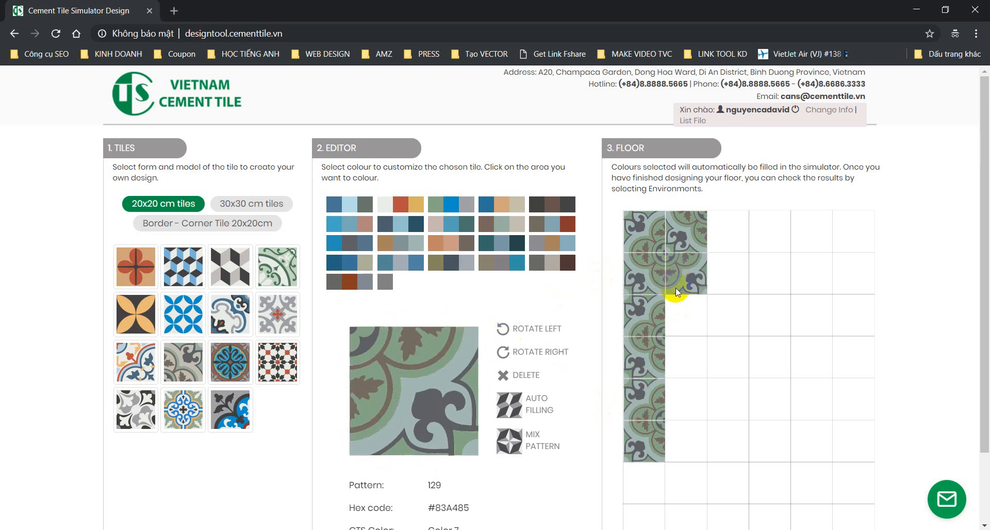
{"action": "left_click", "coordinate": [679, 340]}
{"action": "left_click", "coordinate": [687, 426]}
{"action": "left_click", "coordinate": [504, 351]}
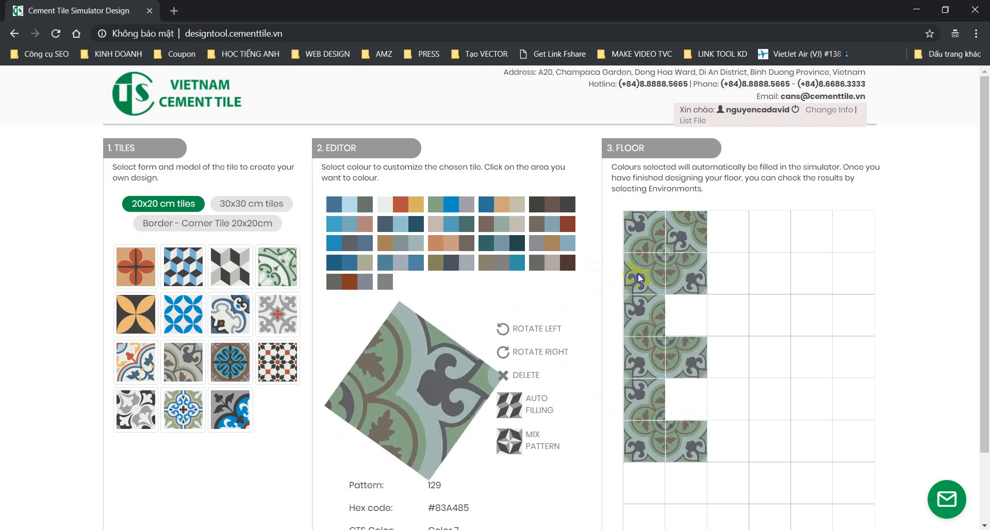
{"action": "left_click", "coordinate": [693, 221]}
{"action": "left_click", "coordinate": [679, 316]}
{"action": "left_click", "coordinate": [687, 384]}
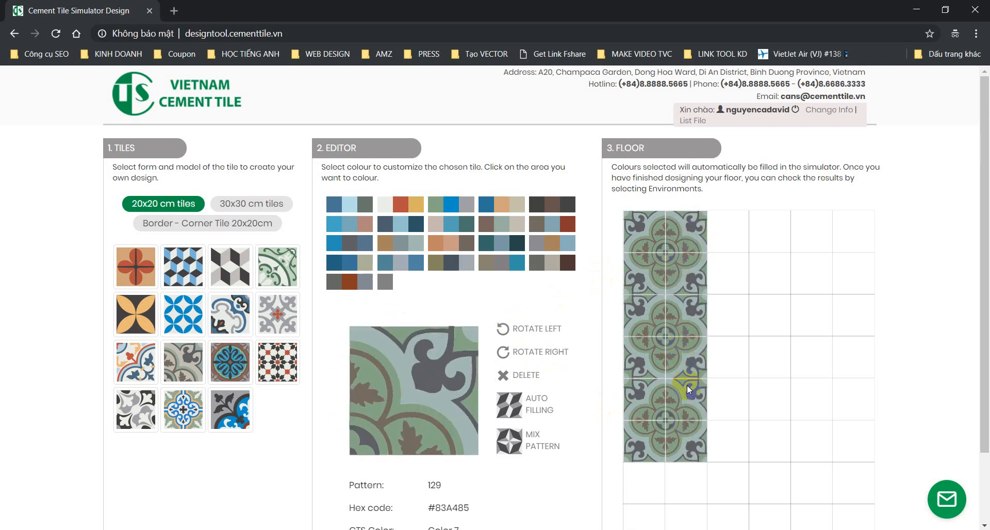
{"action": "left_click", "coordinate": [228, 316]}
Step: Recolour the swirl tile with orange Color 37, dark blue Color 19 and grey-blue Color 50
{"action": "left_click", "coordinate": [437, 243]}
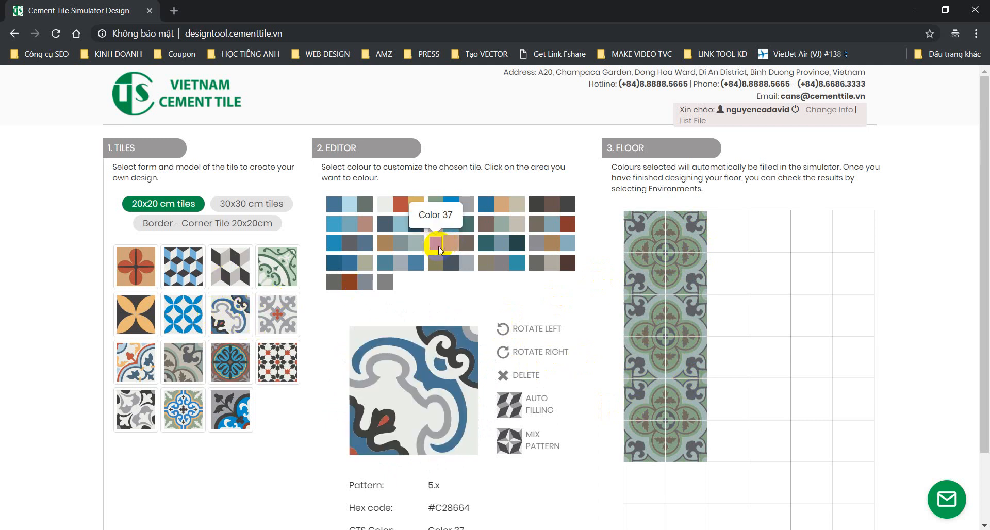
{"action": "left_click", "coordinate": [448, 339]}
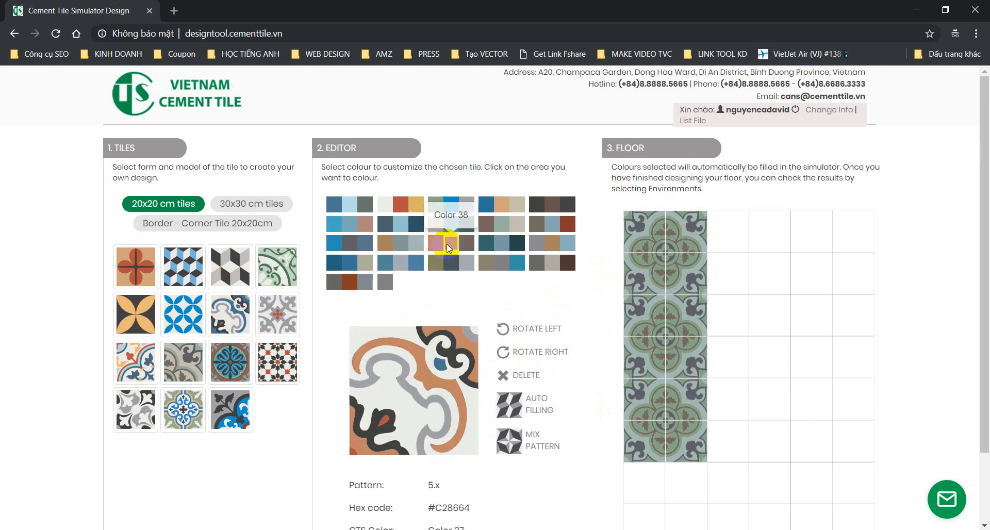
{"action": "left_click", "coordinate": [384, 225]}
{"action": "left_click", "coordinate": [437, 367]}
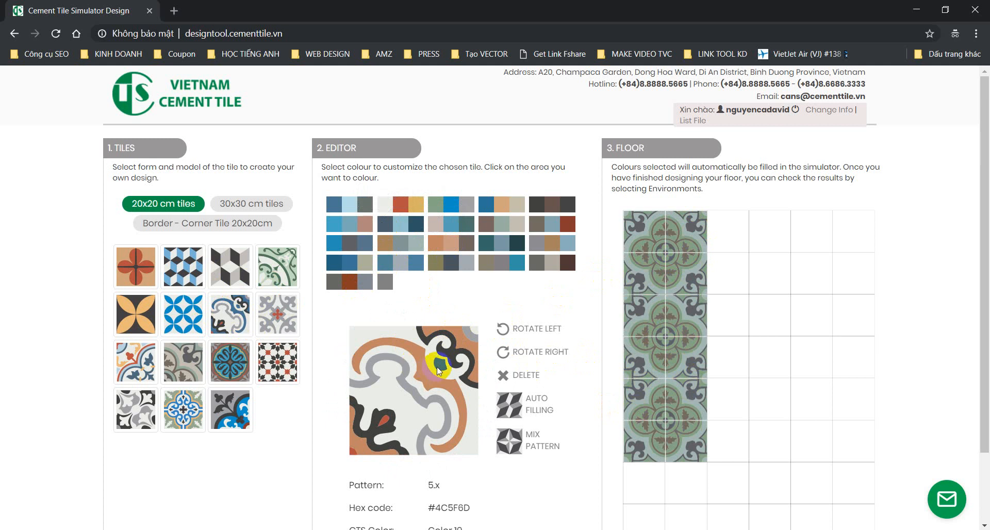
{"action": "left_click", "coordinate": [405, 364]}
{"action": "left_click", "coordinate": [398, 416]}
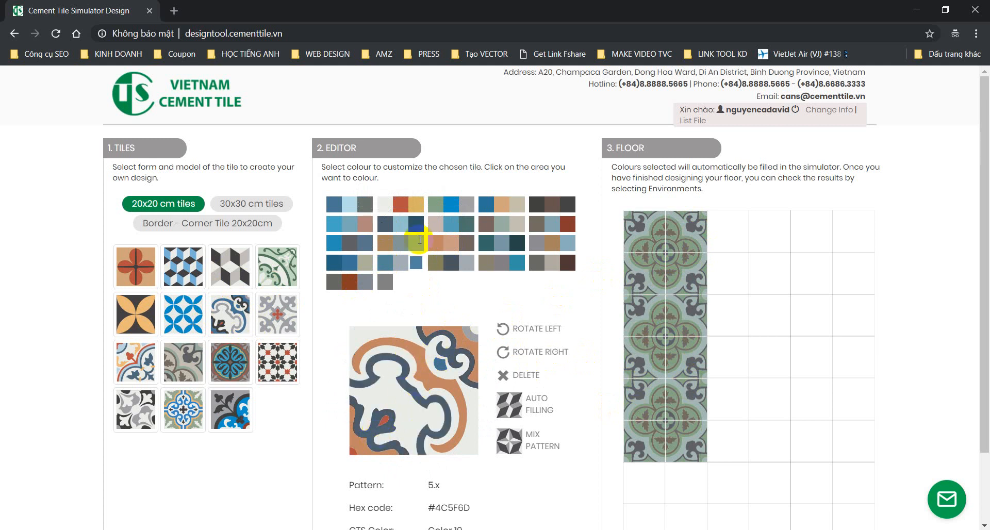
{"action": "left_click", "coordinate": [404, 262]}
{"action": "left_click", "coordinate": [397, 398]}
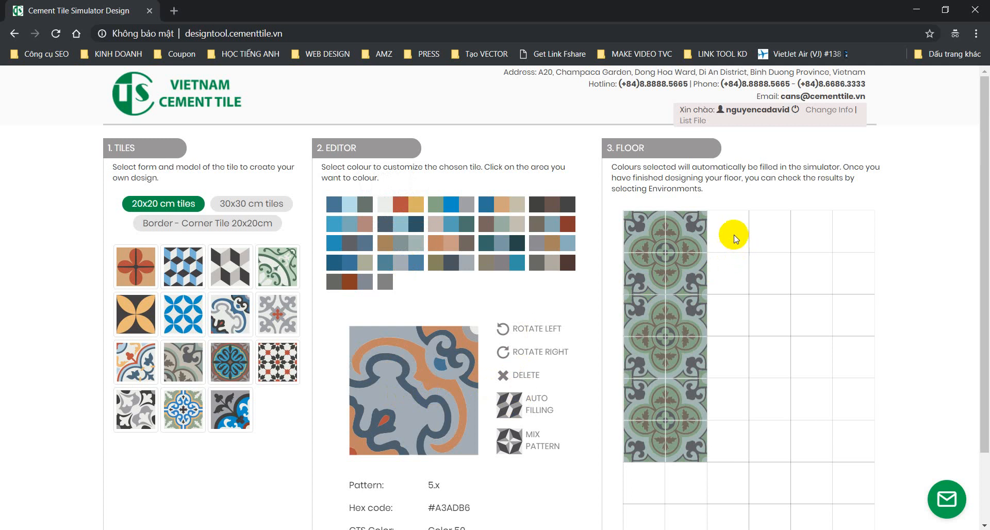
Step: Lay the recoloured tile across the third and fourth floor columns, rotating it between placements
{"action": "left_click", "coordinate": [765, 230]}
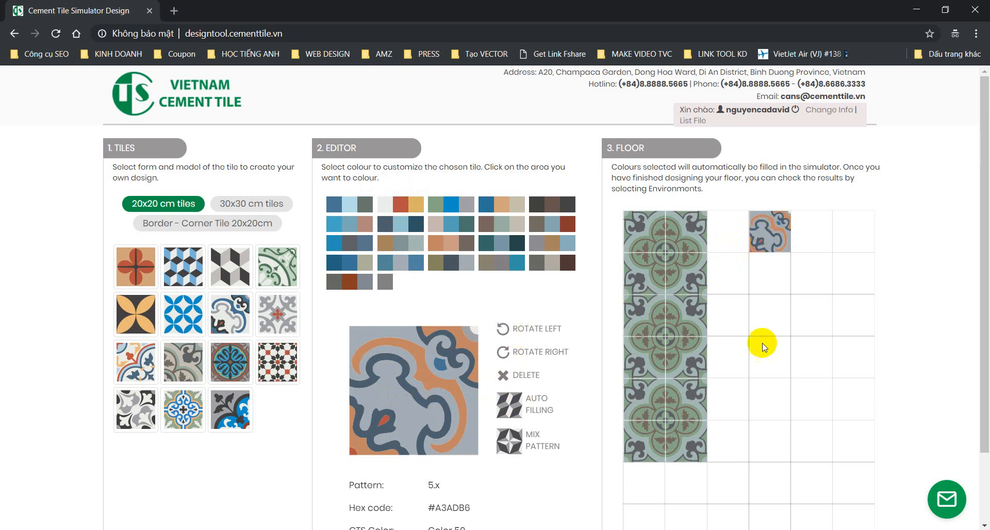
{"action": "left_click", "coordinate": [768, 330]}
{"action": "left_click", "coordinate": [763, 398]}
{"action": "left_click", "coordinate": [503, 326]}
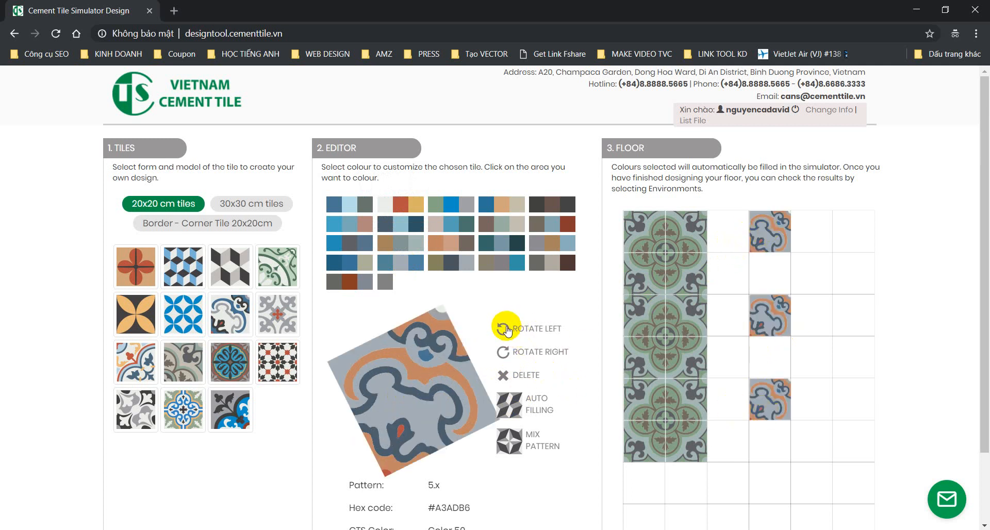
{"action": "left_click", "coordinate": [727, 240]}
{"action": "left_click", "coordinate": [725, 313]}
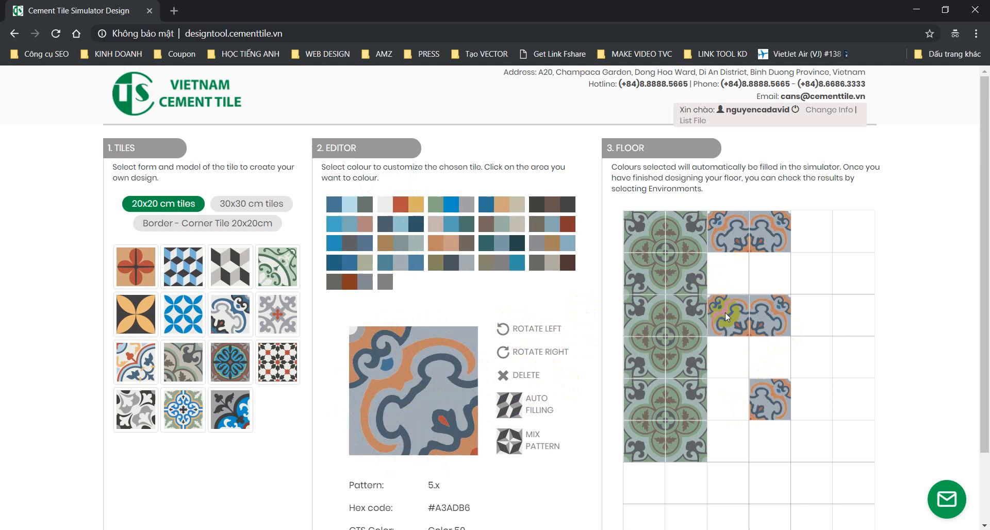
{"action": "left_click", "coordinate": [729, 397]}
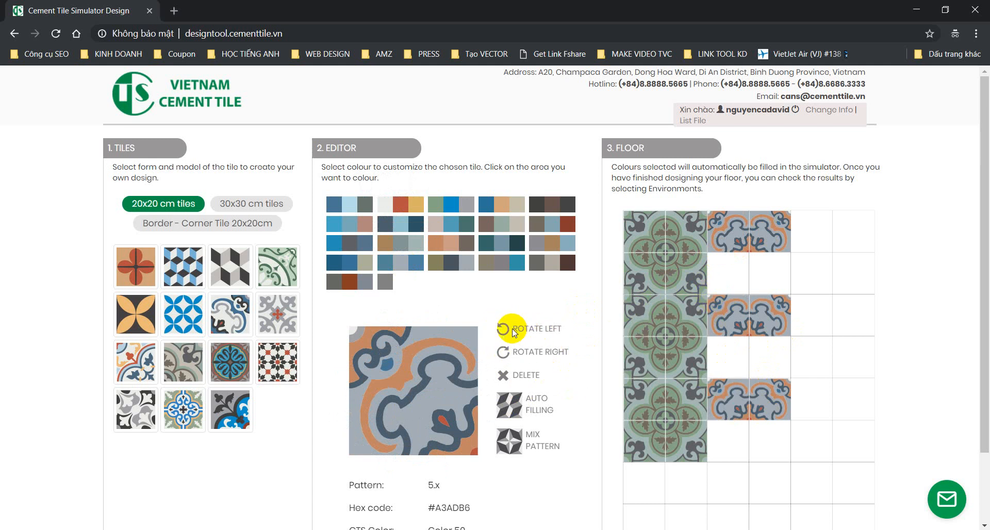
{"action": "left_click", "coordinate": [505, 328]}
{"action": "left_click", "coordinate": [728, 273]}
{"action": "left_click", "coordinate": [729, 357]}
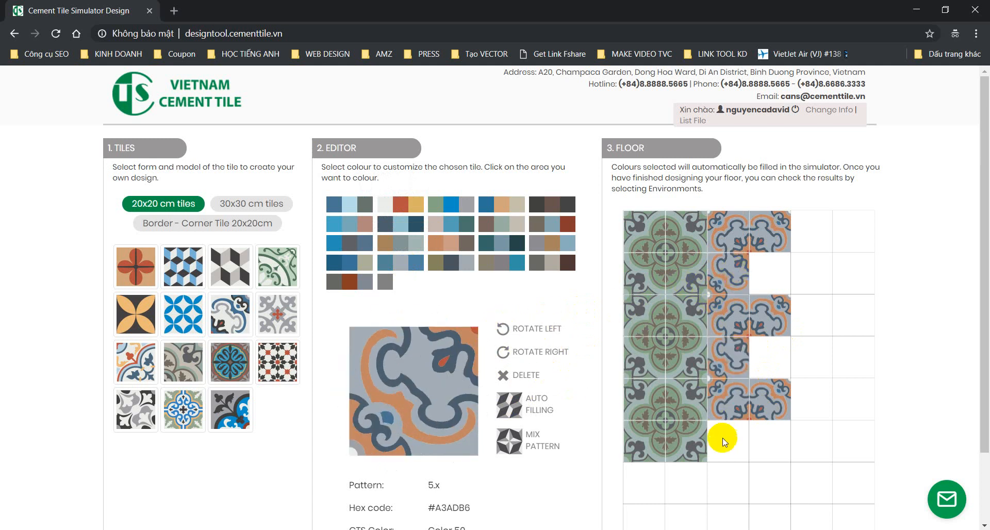
{"action": "left_click", "coordinate": [724, 440]}
{"action": "left_click", "coordinate": [501, 328]}
{"action": "left_click", "coordinate": [770, 274]}
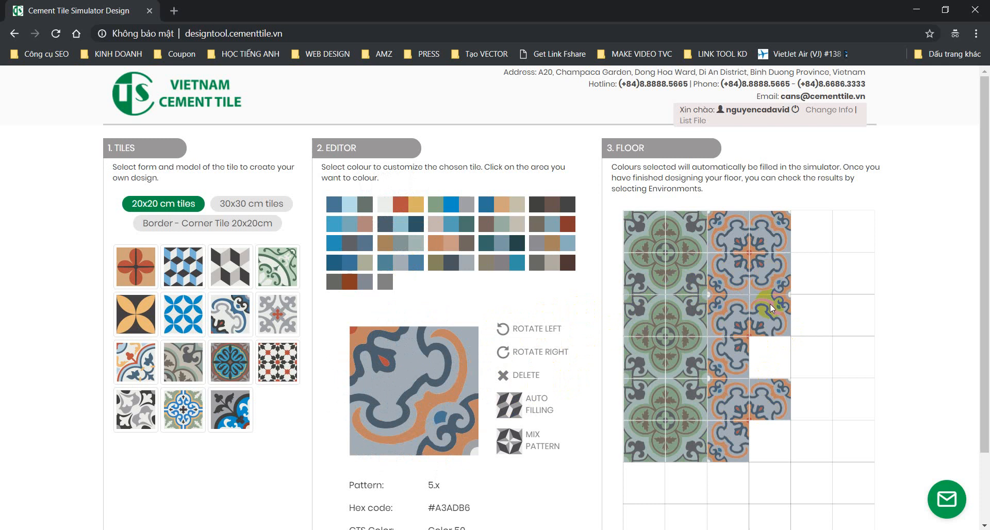
{"action": "left_click", "coordinate": [763, 352]}
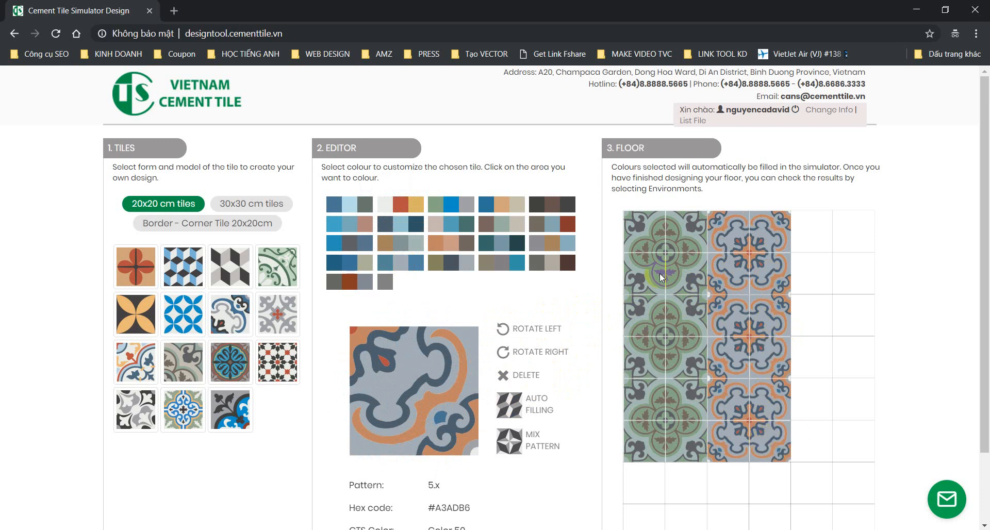
{"action": "left_click", "coordinate": [623, 150]}
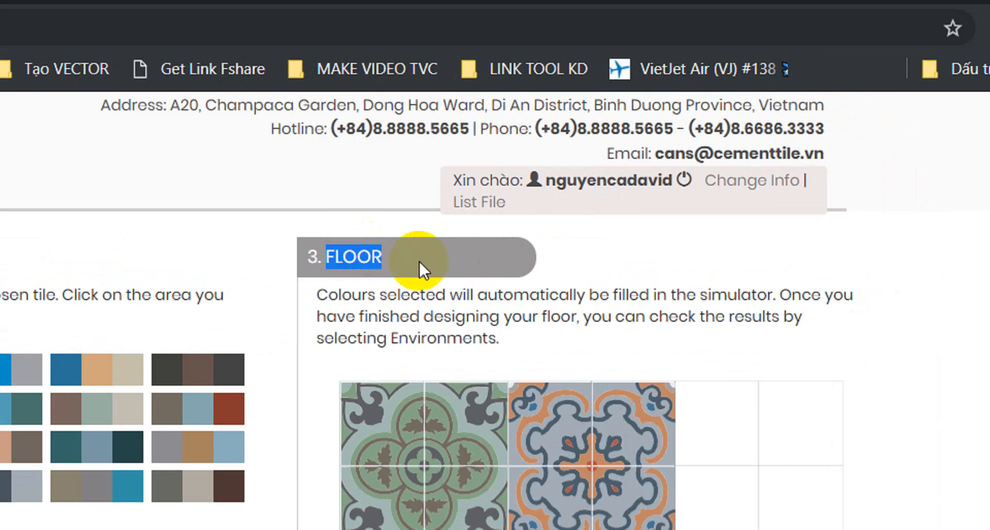
Step: Turn on DELETE mode and remove four floor tiles, leaving a 2×2 blank gap
{"action": "triple_click", "coordinate": [394, 296]}
{"action": "left_click", "coordinate": [506, 310]}
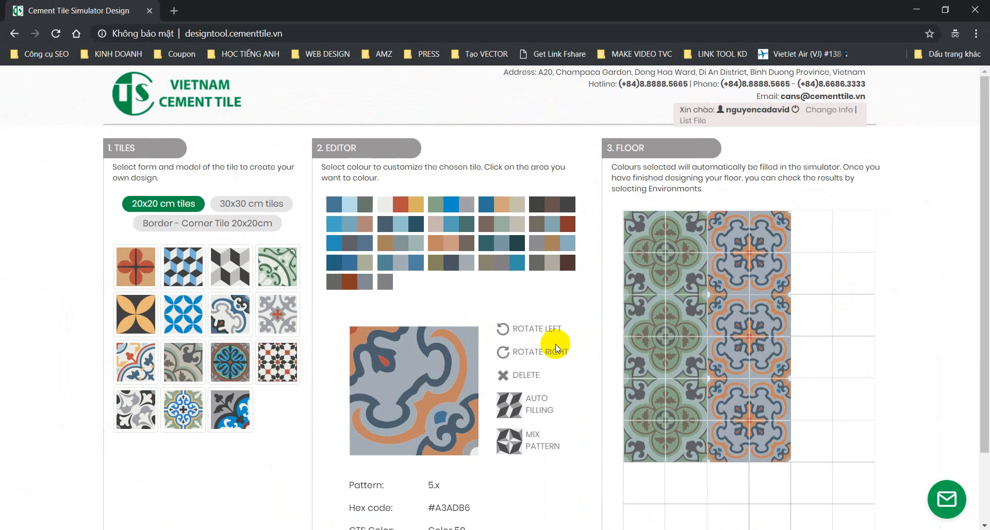
{"action": "left_click", "coordinate": [515, 382]}
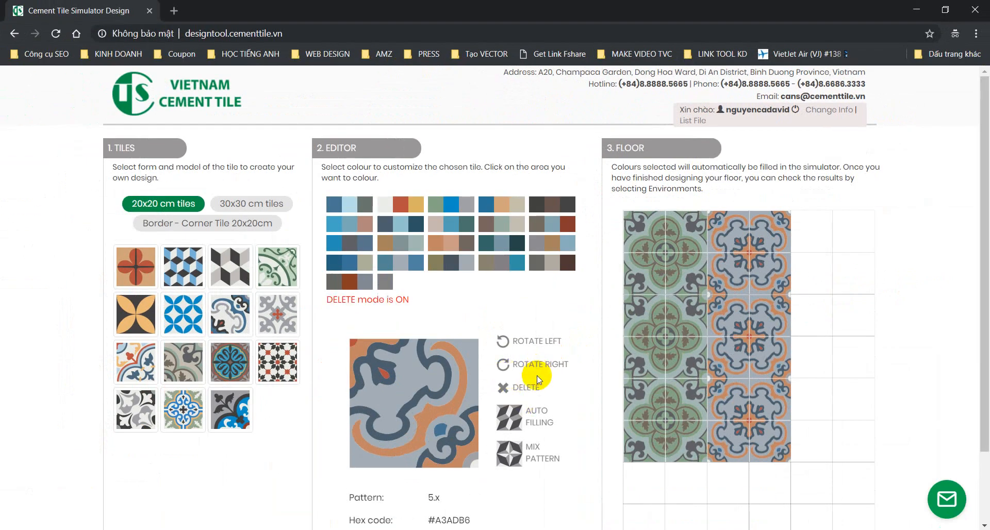
{"action": "triple_click", "coordinate": [382, 300]}
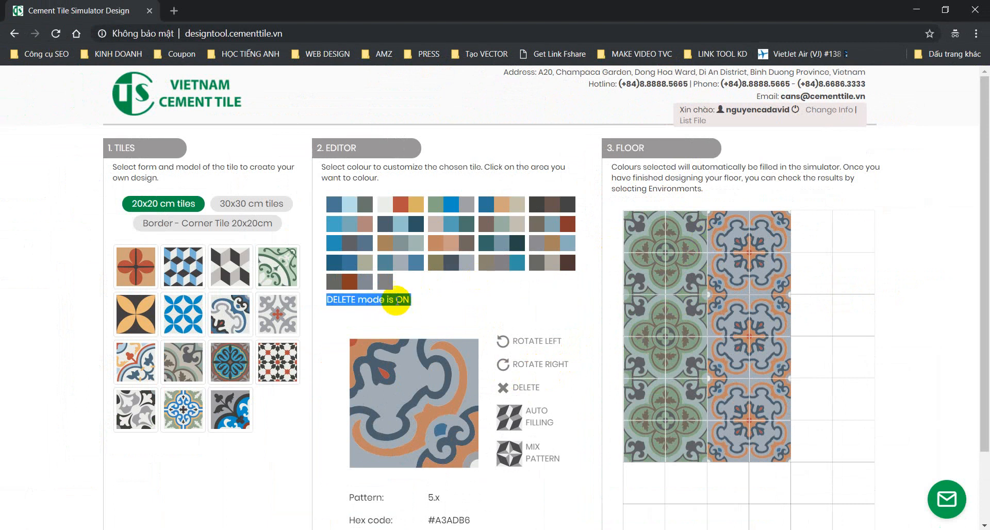
{"action": "left_click", "coordinate": [678, 272]}
{"action": "left_click", "coordinate": [693, 313]}
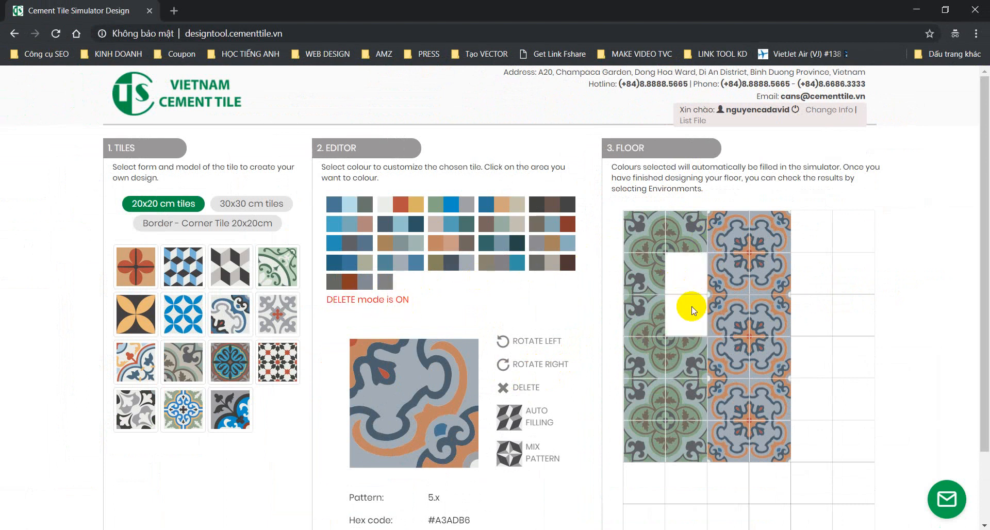
{"action": "left_click", "coordinate": [725, 281]}
{"action": "left_click", "coordinate": [722, 304]}
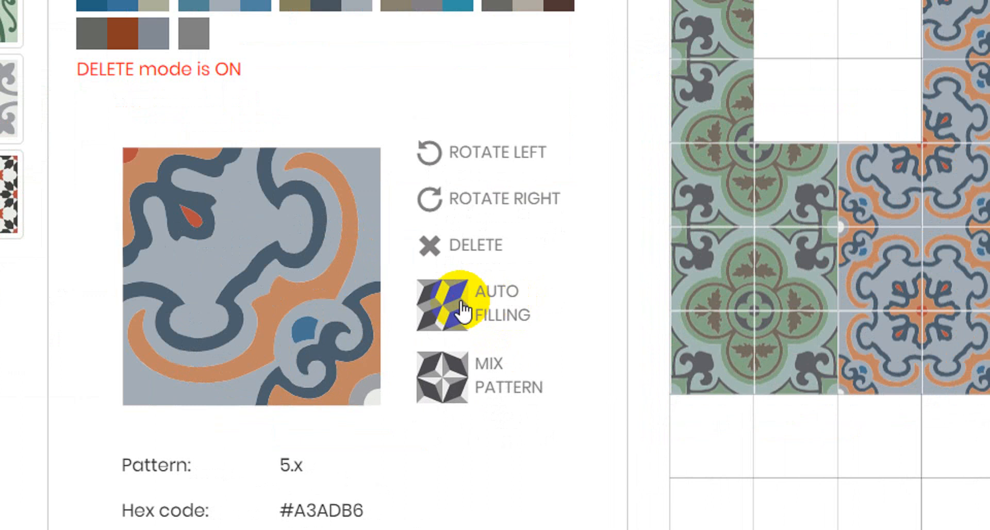
Step: Use AUTO FILLING then MIX PATTERN to cover the floor with rotated 5.x rosettes
{"action": "left_click", "coordinate": [461, 311]}
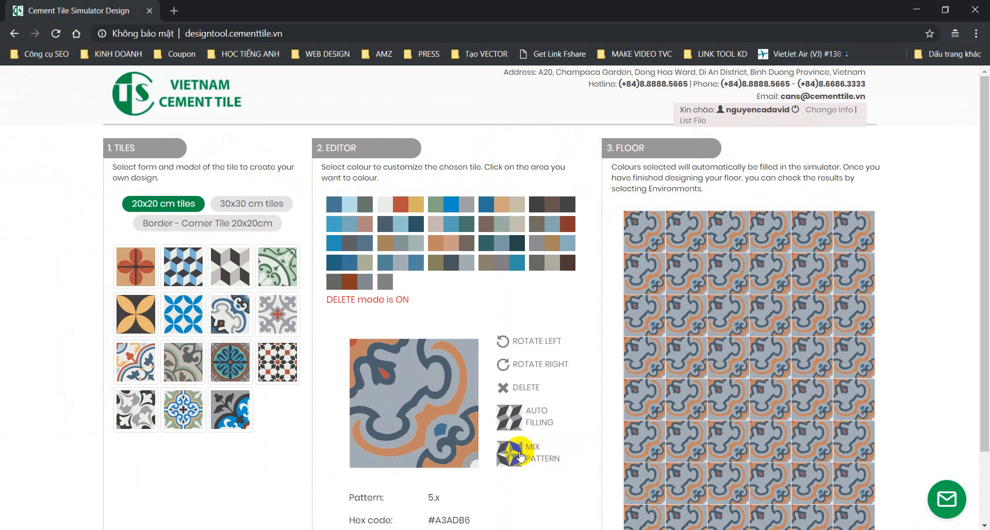
{"action": "left_click", "coordinate": [520, 456]}
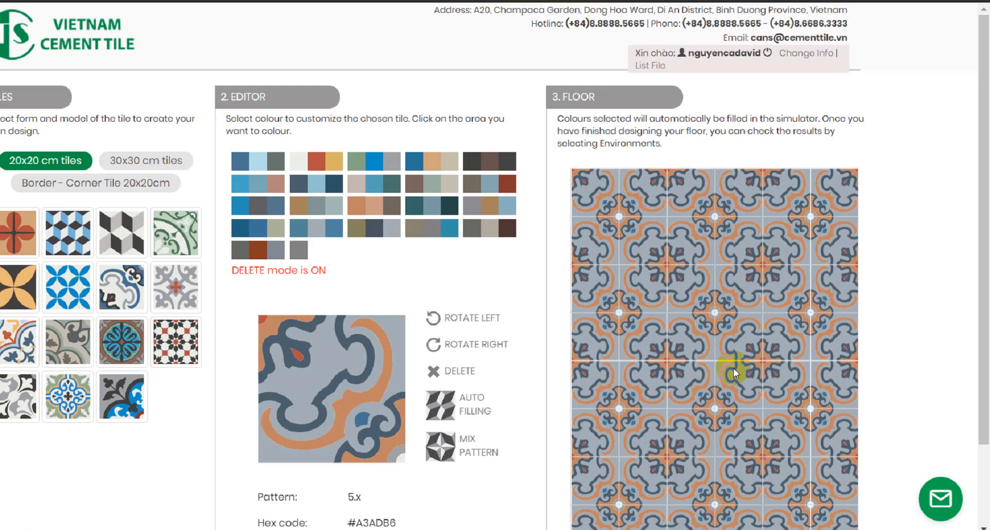
{"action": "scroll", "coordinate": [591, 111], "scroll_direction": "down", "scroll_amount": 2}
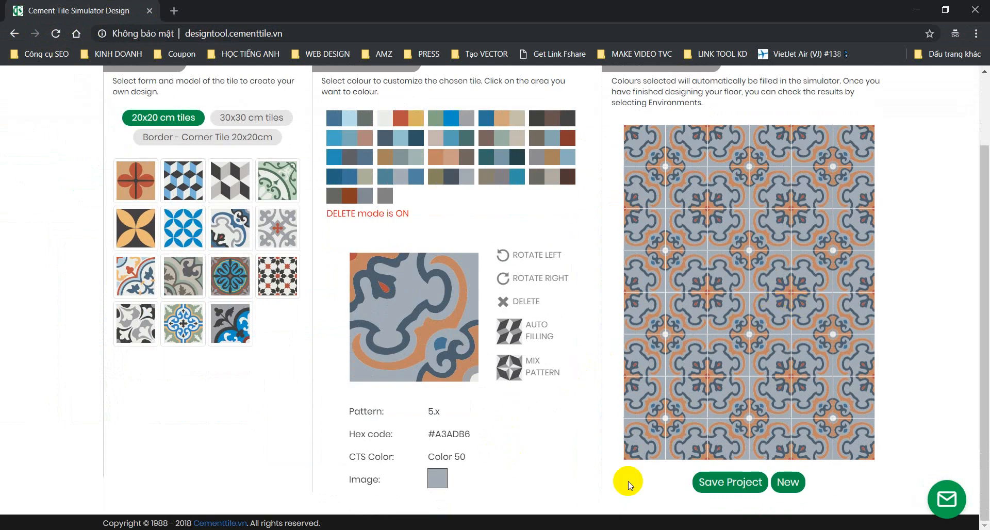
Step: Name the project Kitchen and enter 6 m of skirting and 4 m of border
{"action": "left_click", "coordinate": [739, 483]}
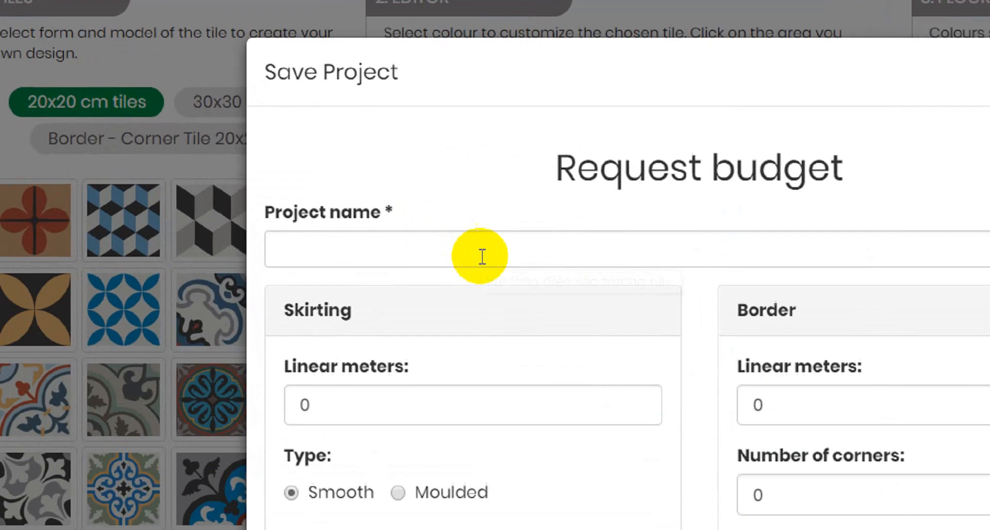
{"action": "left_click", "coordinate": [372, 201]}
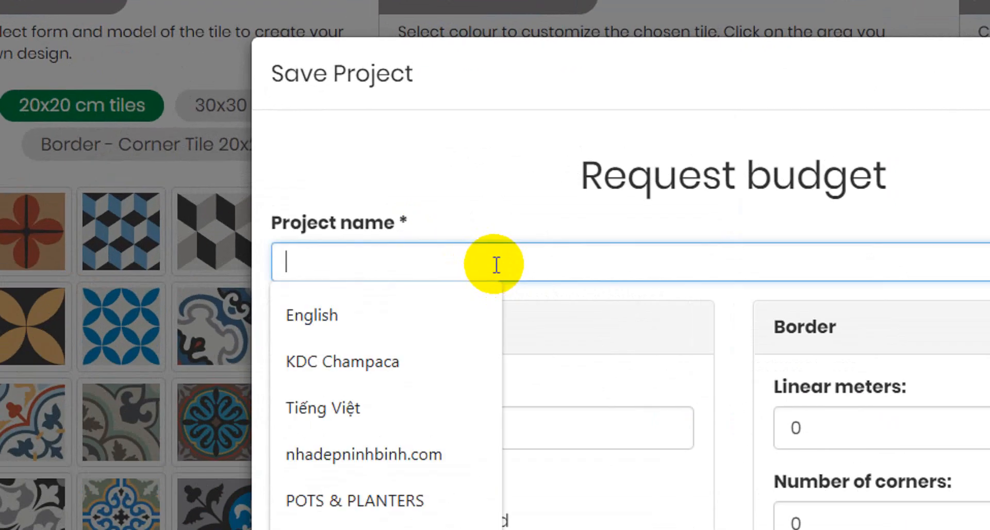
{"action": "type", "text": "Kitchen"}
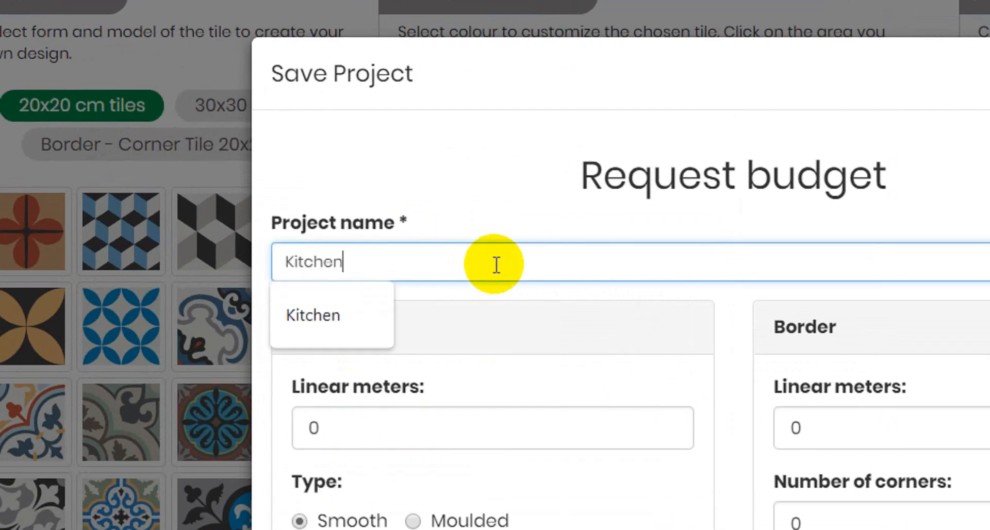
{"action": "key", "text": "Tab"}
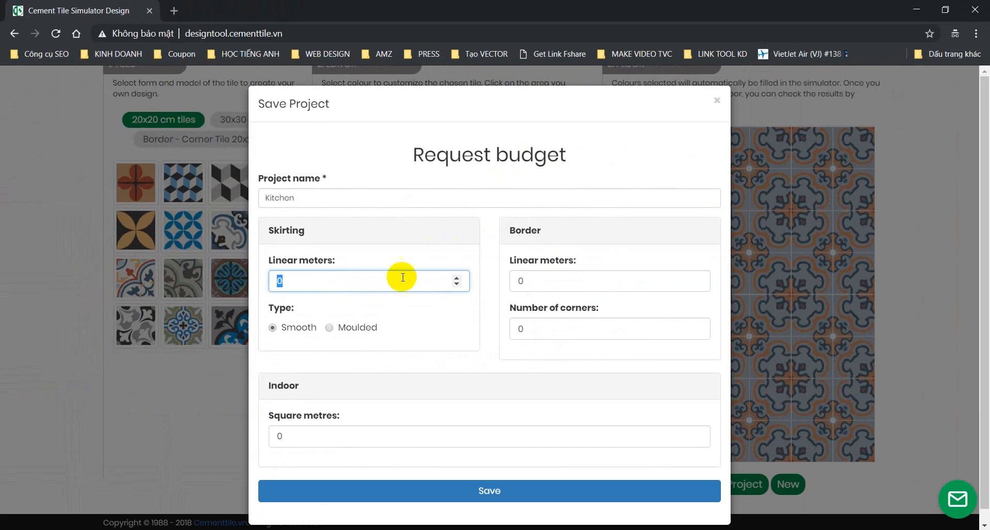
{"action": "triple_click", "coordinate": [277, 265]}
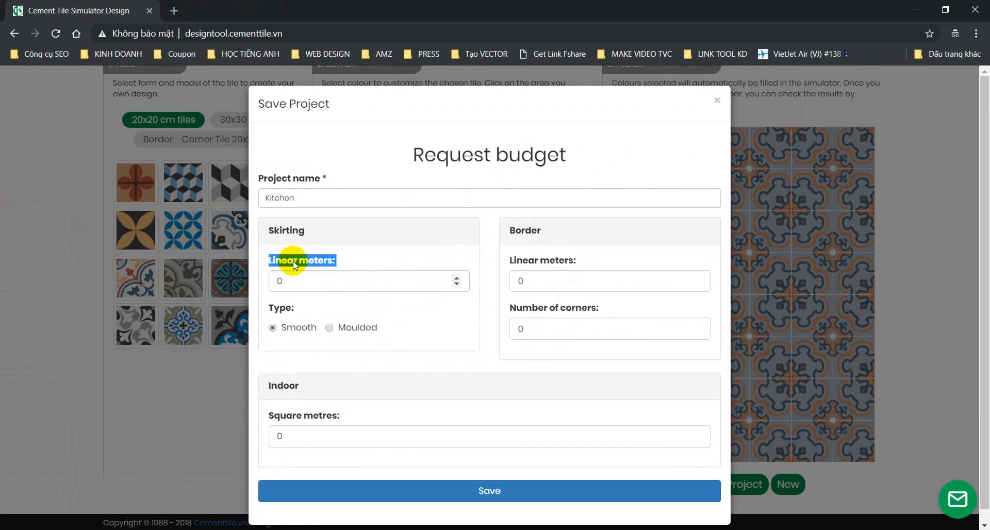
{"action": "double_click", "coordinate": [303, 283]}
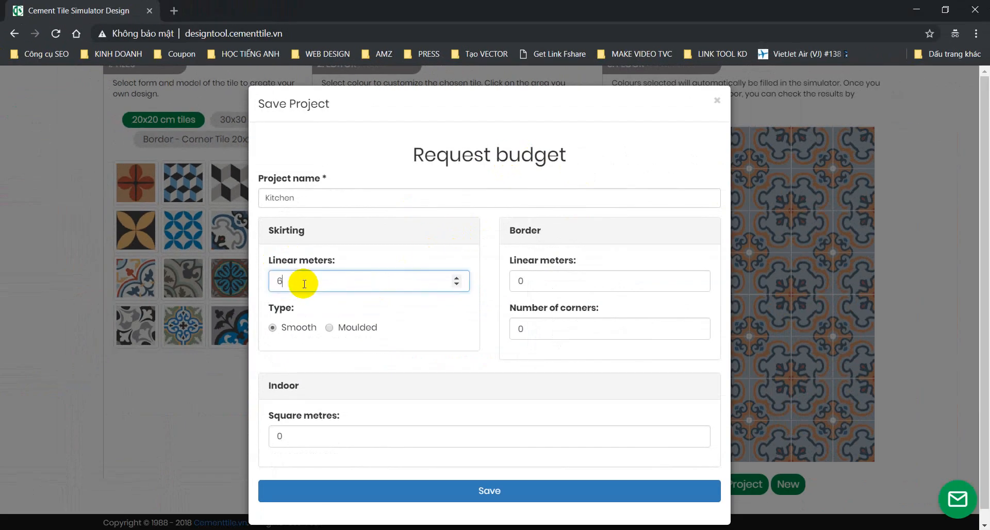
{"action": "left_click", "coordinate": [580, 285]}
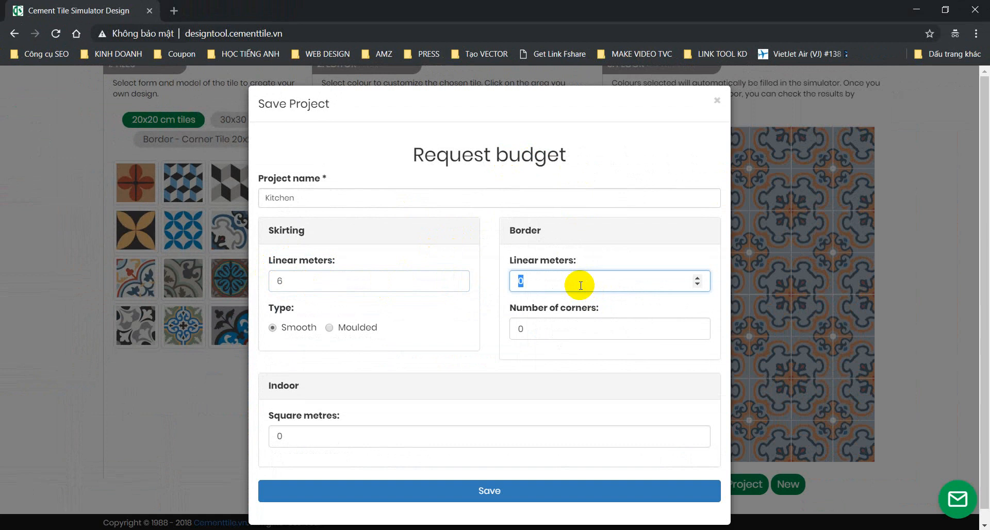
{"action": "type", "text": "4"}
Step: Set 4 corners, smooth skirting and 9 m² indoor area, then save and confirm
{"action": "double_click", "coordinate": [540, 338]}
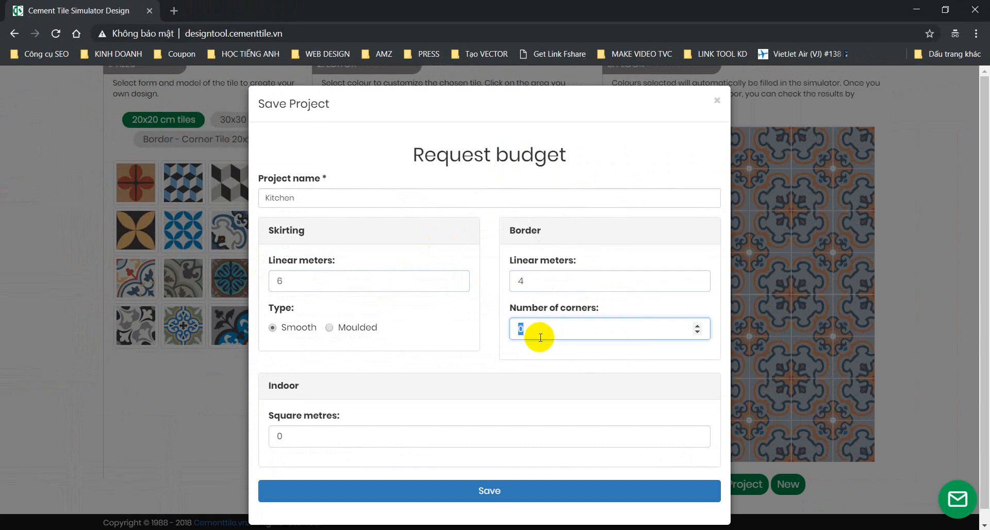
{"action": "type", "text": "4"}
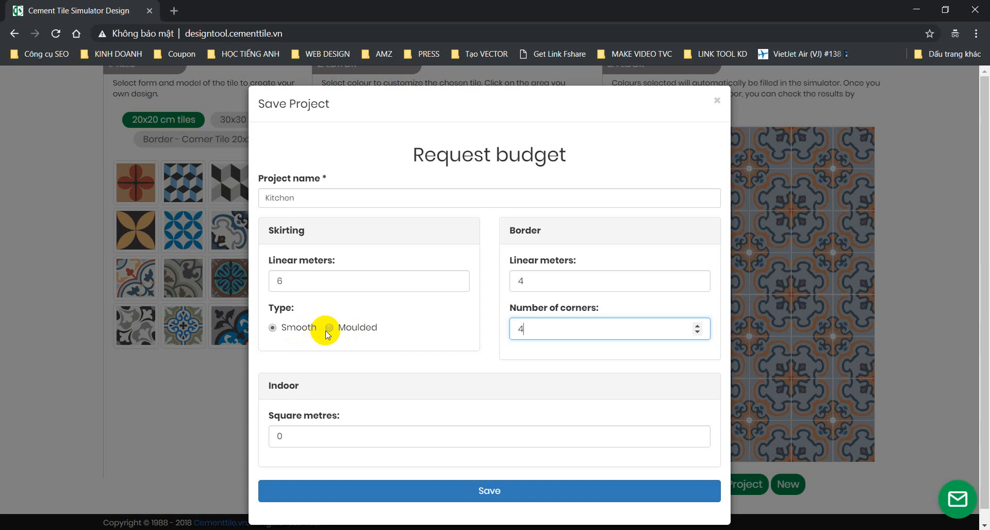
{"action": "left_click", "coordinate": [329, 328]}
{"action": "left_click", "coordinate": [272, 328]}
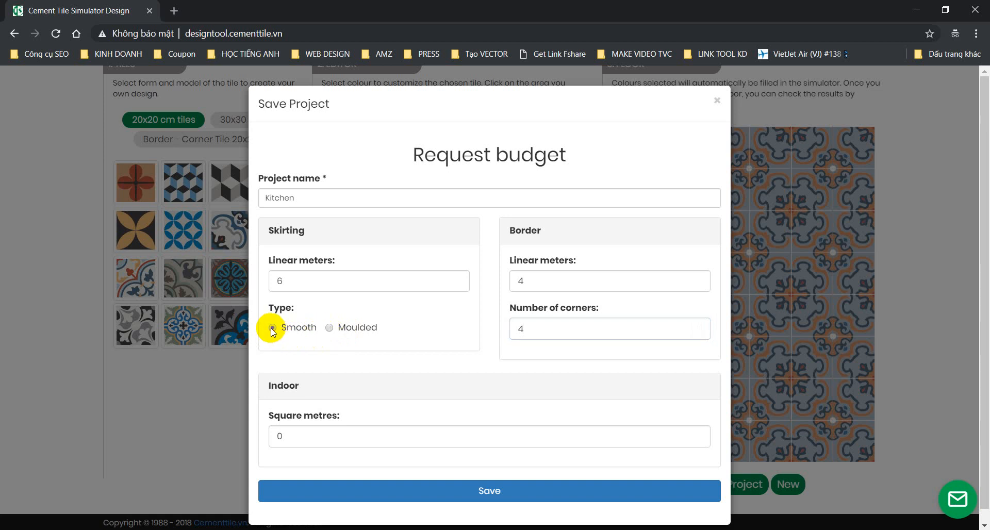
{"action": "left_click", "coordinate": [330, 438]}
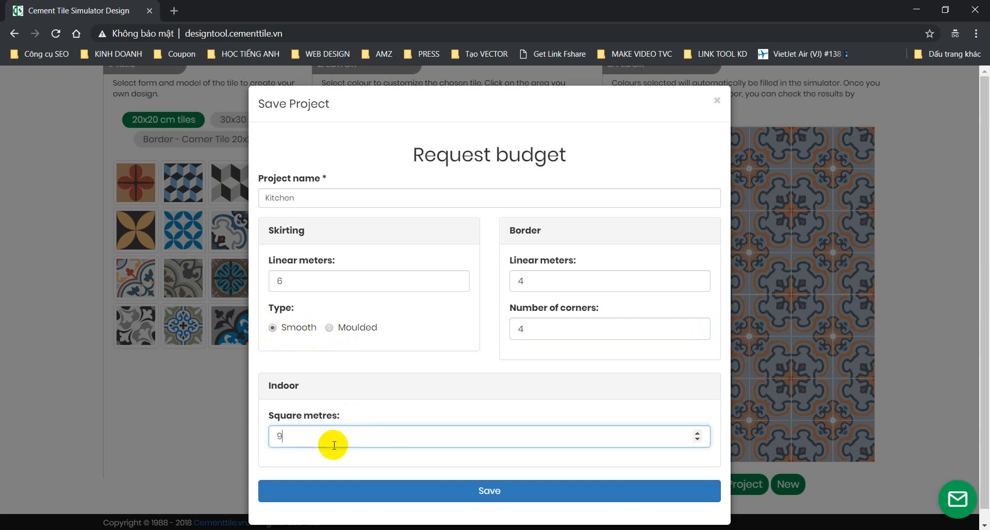
{"action": "left_click", "coordinate": [488, 492]}
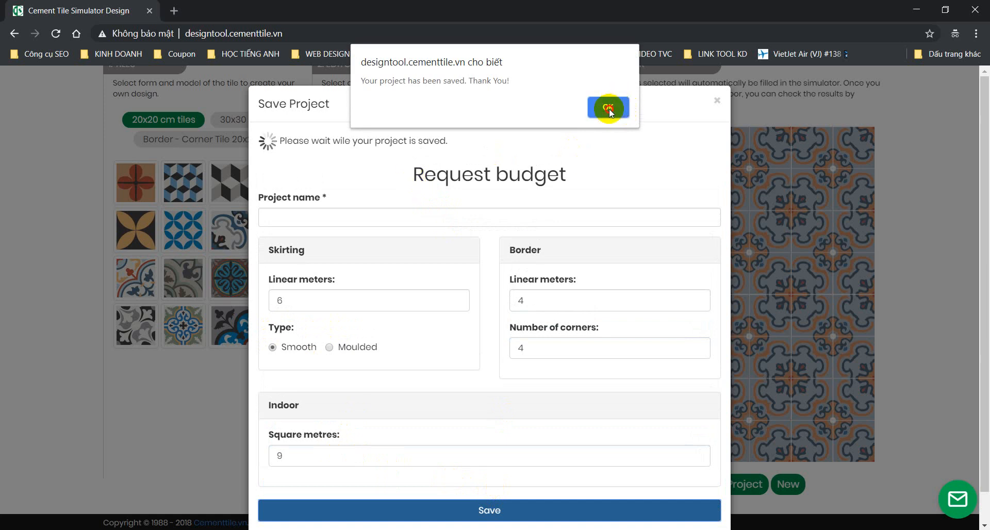
{"action": "left_click", "coordinate": [609, 104]}
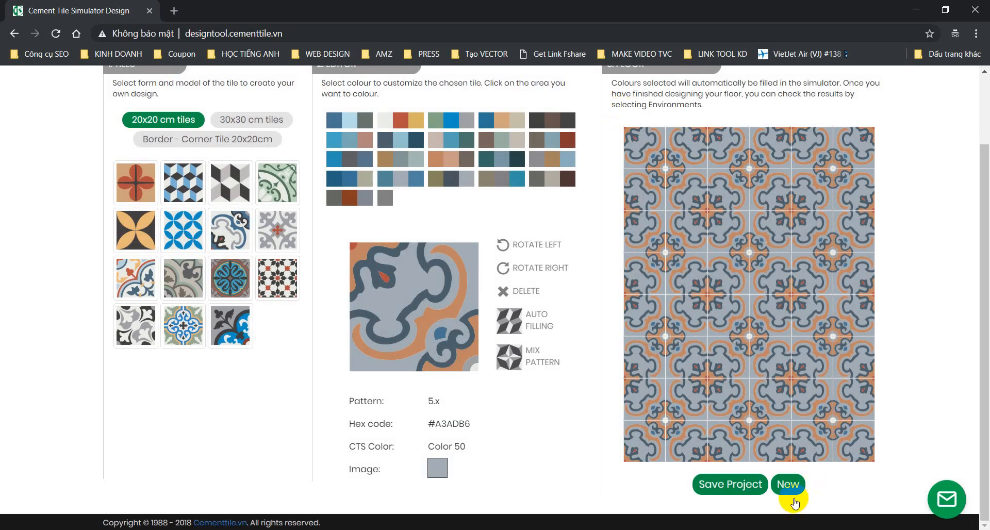
{"action": "left_click", "coordinate": [788, 485]}
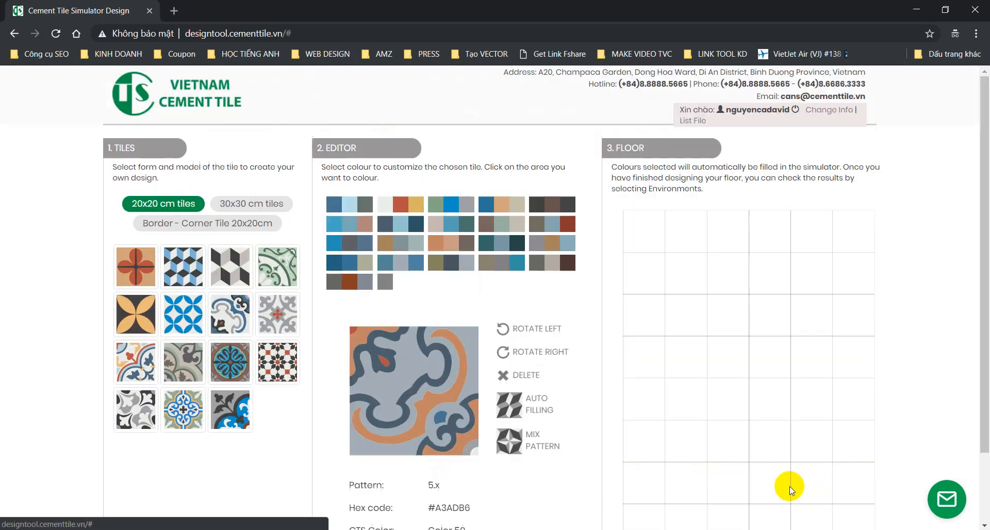
Step: Auto-fill the floor with the blue cube tile, then cover the top two rows with blue petal tiles
{"action": "left_click", "coordinate": [195, 273]}
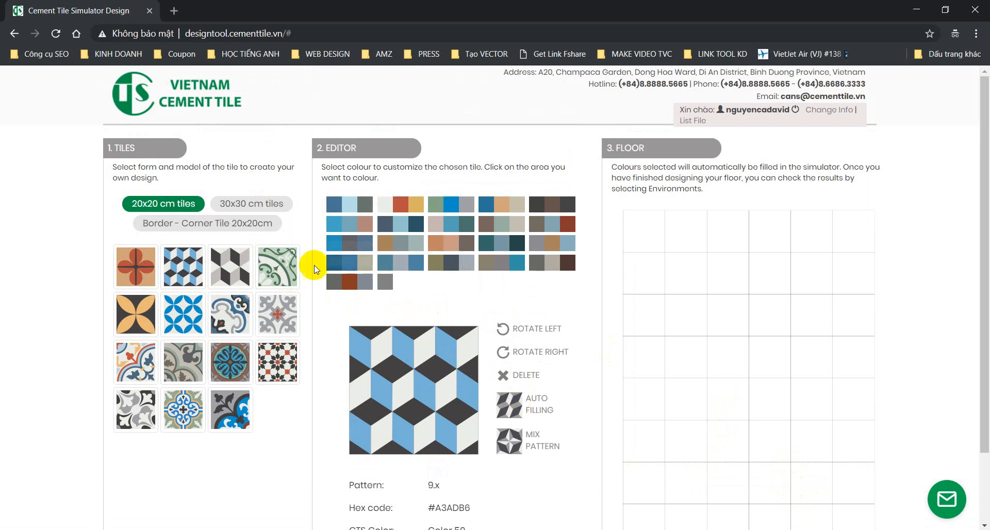
{"action": "left_click", "coordinate": [511, 405]}
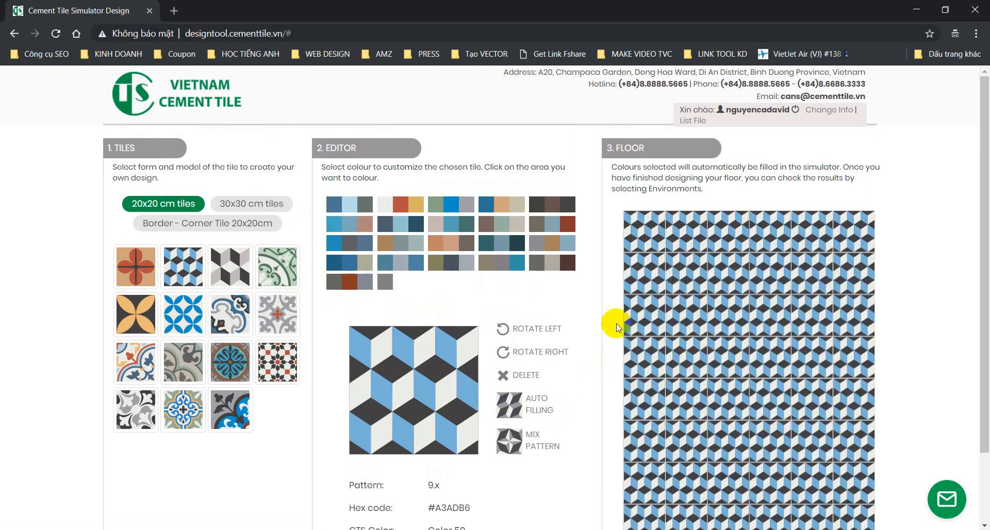
{"action": "left_click", "coordinate": [176, 324]}
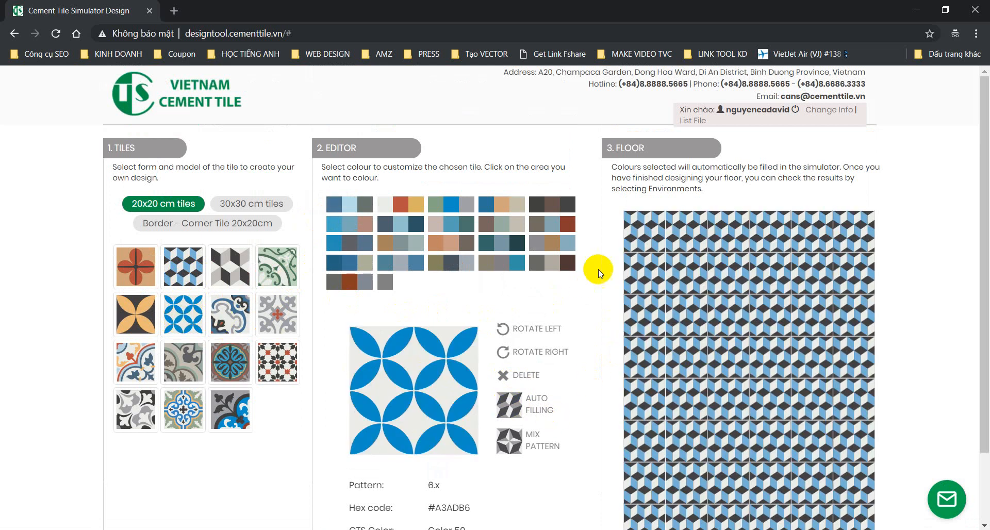
{"action": "left_click", "coordinate": [652, 235]}
{"action": "left_click", "coordinate": [695, 234]}
{"action": "left_click", "coordinate": [733, 235]}
{"action": "left_click", "coordinate": [767, 234]}
{"action": "left_click", "coordinate": [812, 232]}
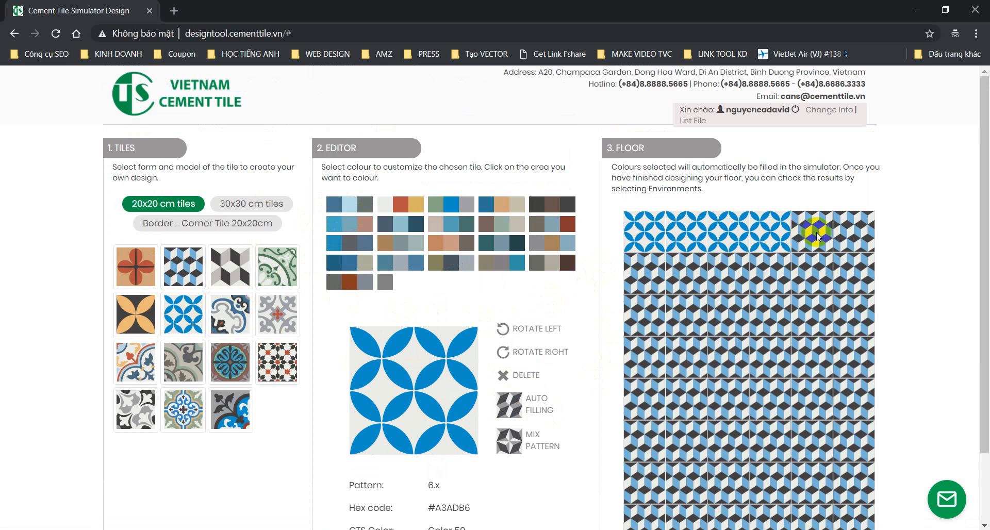
{"action": "left_click", "coordinate": [854, 230]}
{"action": "left_click", "coordinate": [858, 269]}
{"action": "left_click", "coordinate": [821, 266]}
{"action": "left_click", "coordinate": [776, 270]}
{"action": "left_click", "coordinate": [744, 268]}
{"action": "left_click", "coordinate": [686, 267]}
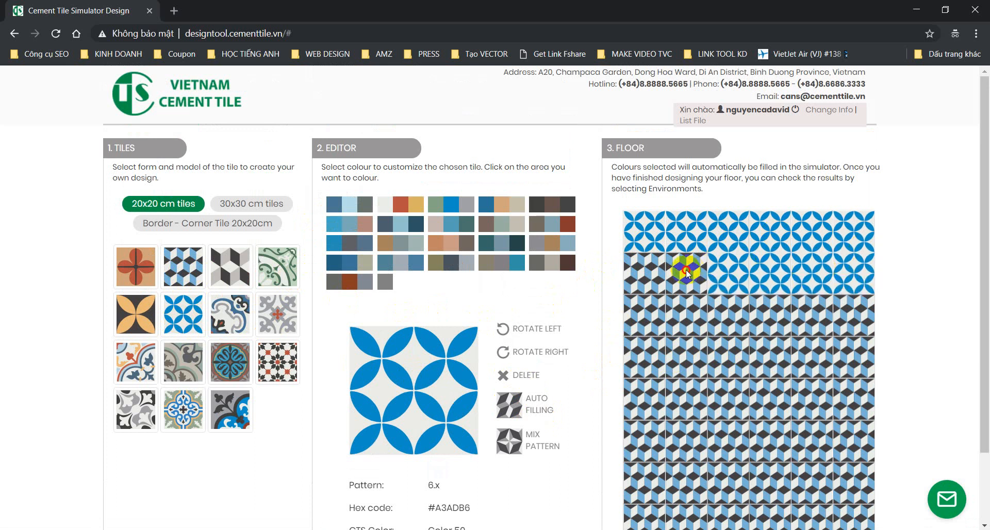
{"action": "left_click", "coordinate": [643, 270]}
Step: Lay the green-blue floral tile across the bottom two rows of the floor
{"action": "scroll", "coordinate": [715, 326], "scroll_direction": "down", "scroll_amount": 2}
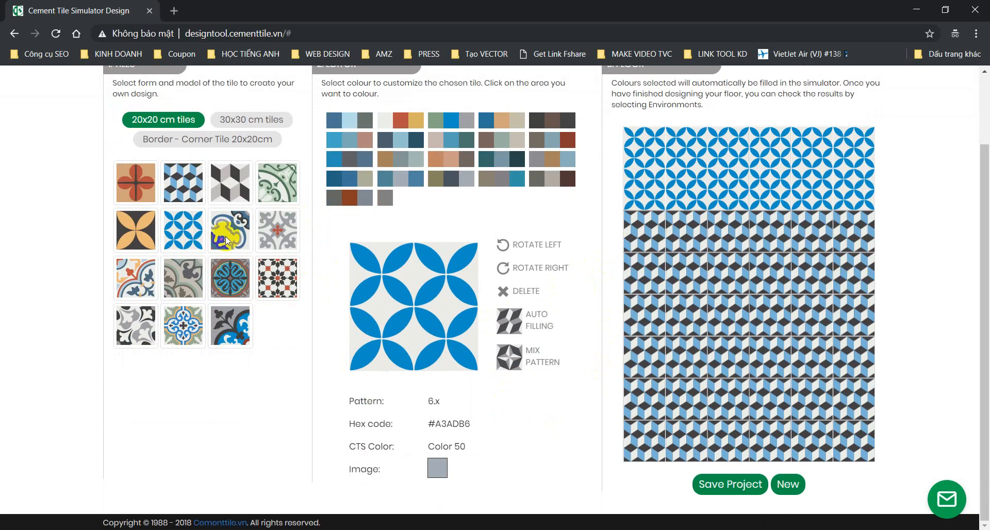
{"action": "left_click", "coordinate": [645, 435]}
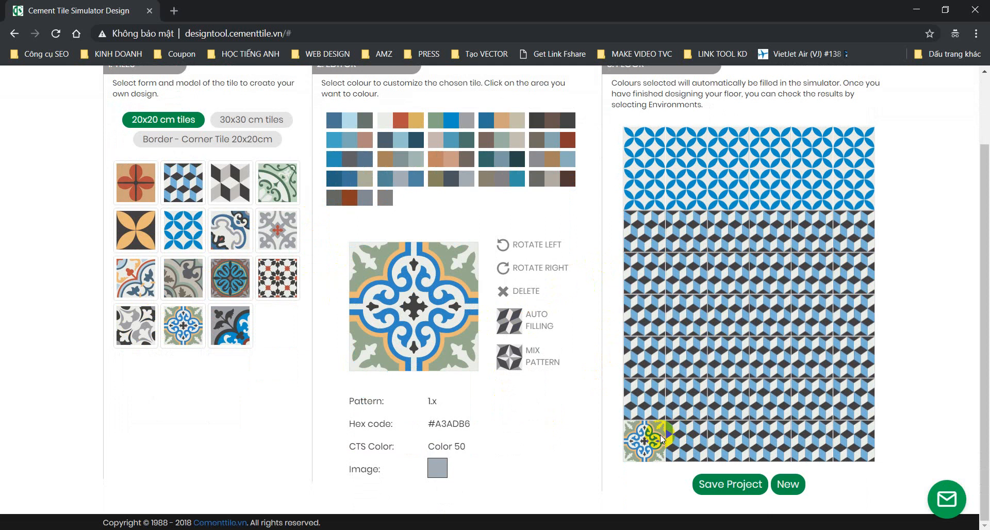
{"action": "left_click", "coordinate": [686, 436]}
{"action": "left_click", "coordinate": [728, 437]}
{"action": "left_click", "coordinate": [771, 437]}
{"action": "left_click", "coordinate": [812, 437]}
{"action": "left_click", "coordinate": [856, 438]}
{"action": "left_click", "coordinate": [853, 399]}
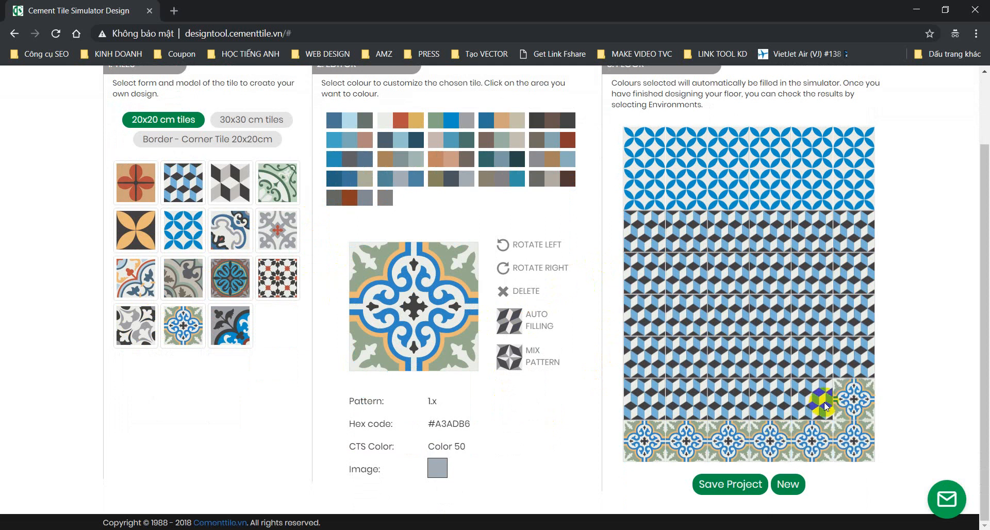
{"action": "left_click", "coordinate": [812, 399]}
{"action": "left_click", "coordinate": [770, 399]}
{"action": "left_click", "coordinate": [728, 399]}
{"action": "left_click", "coordinate": [672, 399]}
{"action": "left_click", "coordinate": [641, 397]}
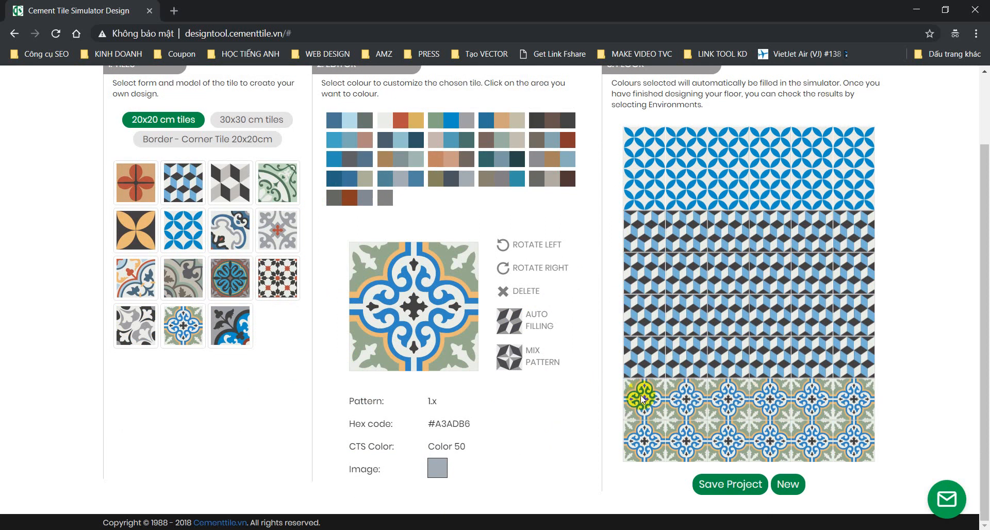
{"action": "left_click", "coordinate": [509, 358]}
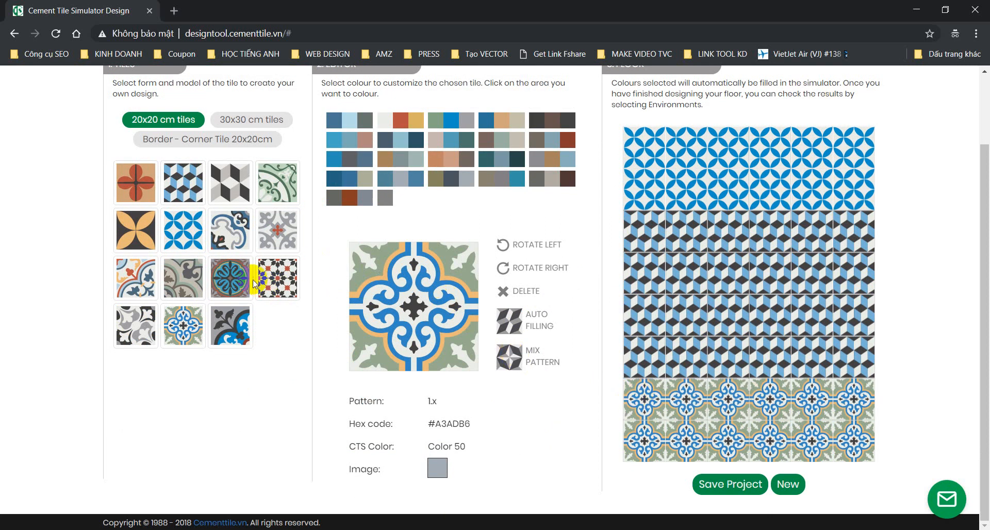
Step: Fill the left and right edge columns with the black and red star tile
{"action": "left_click", "coordinate": [534, 287]}
{"action": "left_click", "coordinate": [641, 236]}
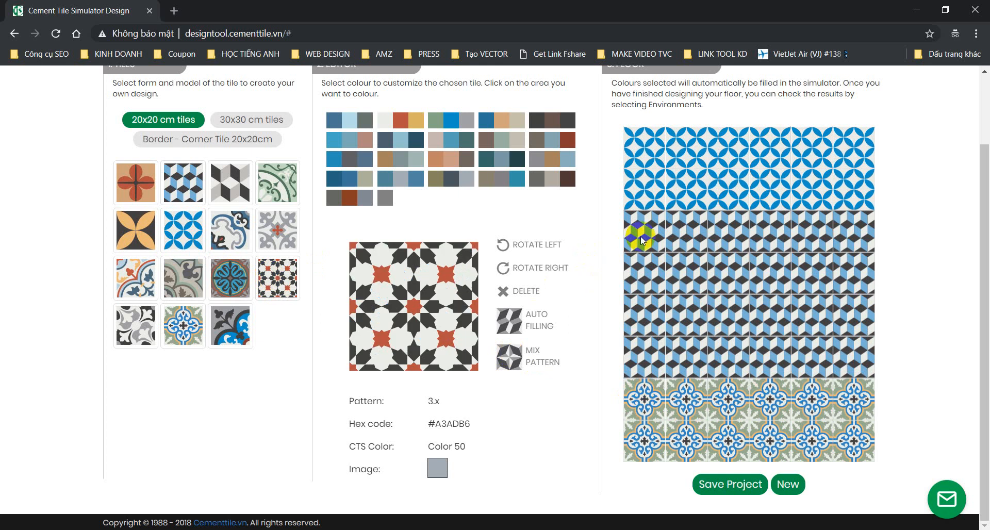
{"action": "left_click", "coordinate": [647, 273]}
{"action": "left_click", "coordinate": [645, 312]}
{"action": "left_click", "coordinate": [648, 350]}
{"action": "left_click", "coordinate": [845, 223]}
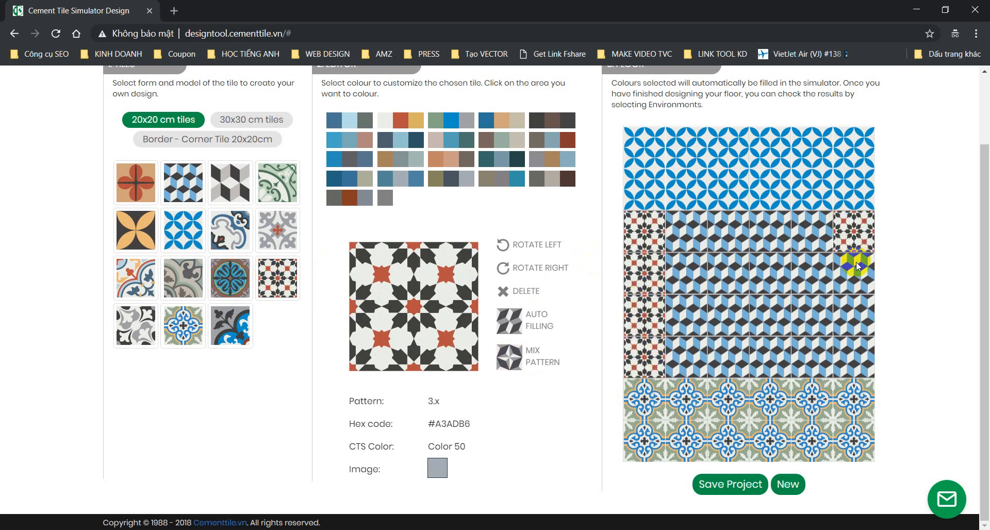
{"action": "left_click", "coordinate": [853, 271]}
{"action": "left_click", "coordinate": [853, 314]}
{"action": "left_click", "coordinate": [846, 355]}
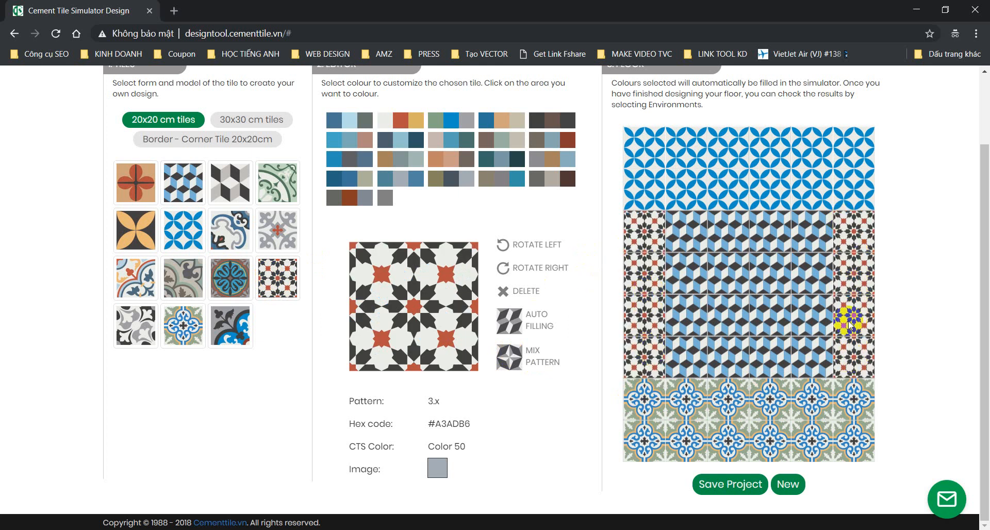
{"action": "scroll", "coordinate": [769, 381], "scroll_direction": "up", "scroll_amount": 2}
{"action": "scroll", "coordinate": [729, 249], "scroll_direction": "down", "scroll_amount": 1}
{"action": "scroll", "coordinate": [686, 291], "scroll_direction": "down", "scroll_amount": 1}
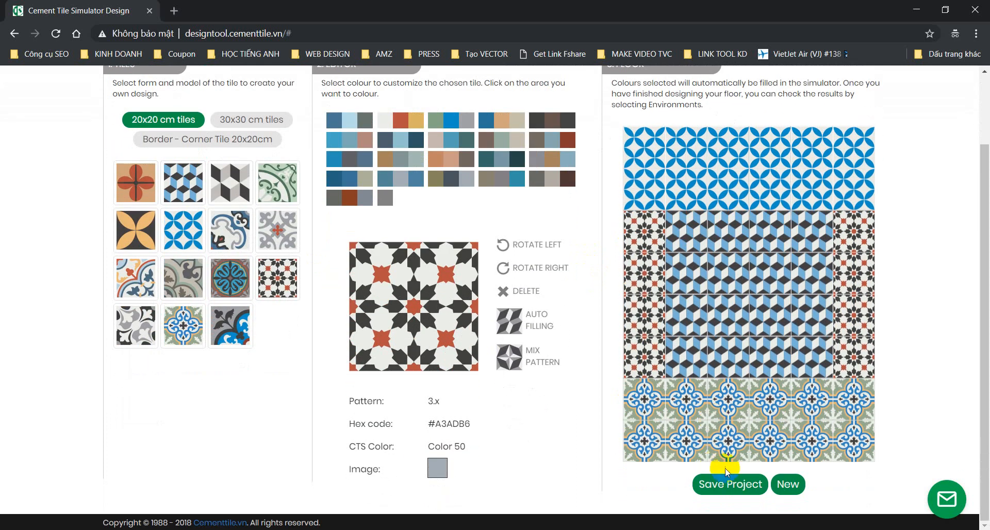
Step: Save the project as 'Random patchwork tile' with border length 0, 0 corners and 8 square metres
{"action": "left_click", "coordinate": [736, 483]}
{"action": "left_click", "coordinate": [345, 196]}
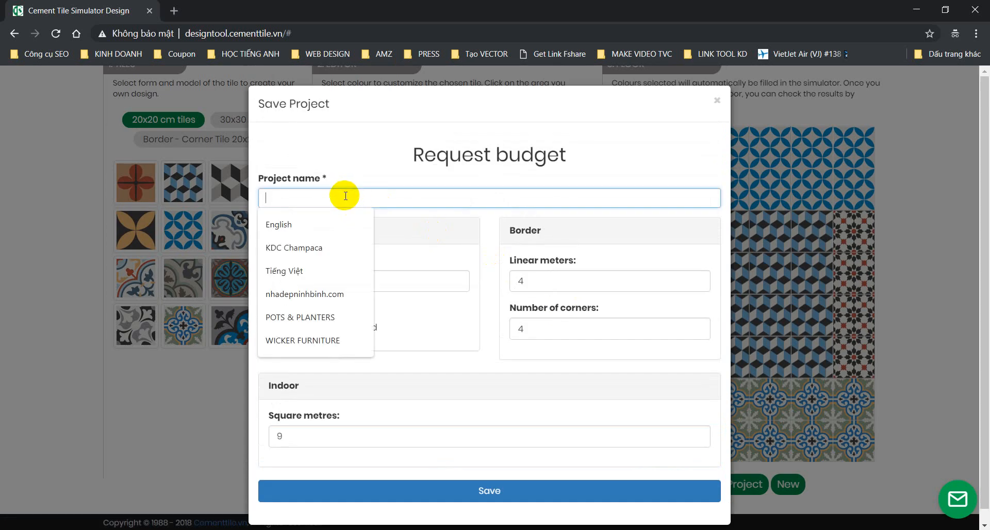
{"action": "type", "text": "Random patchwork tile"}
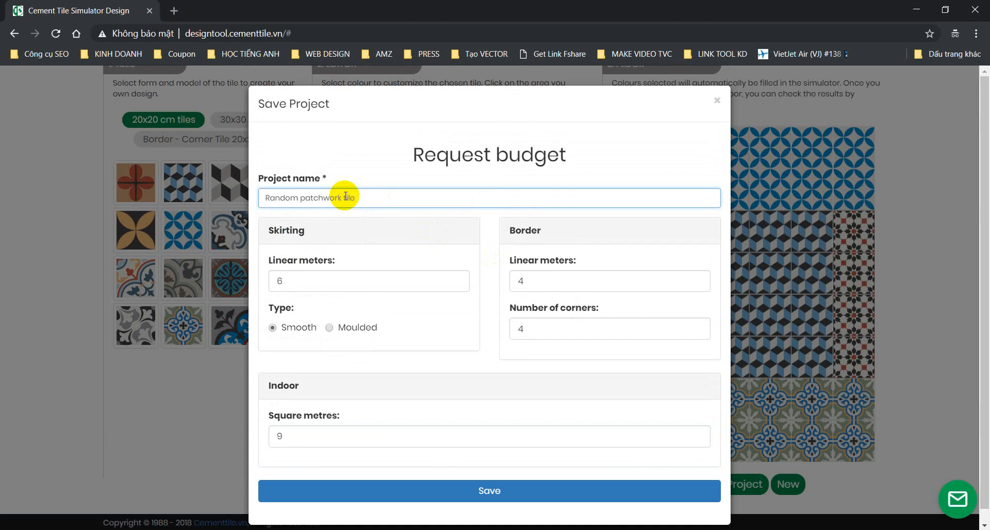
{"action": "left_click", "coordinate": [300, 281]}
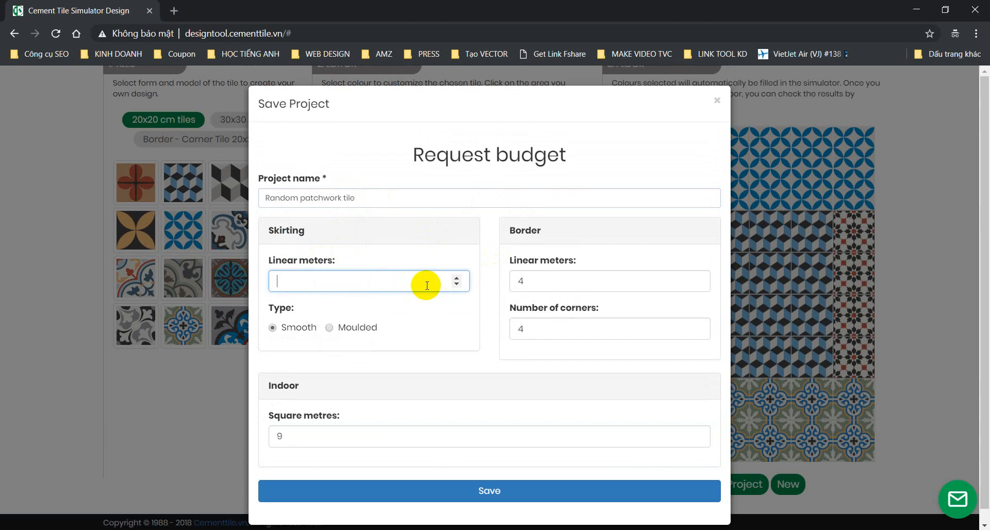
{"action": "left_click_drag", "start_coordinate": [532, 281], "coordinate": [493, 283]}
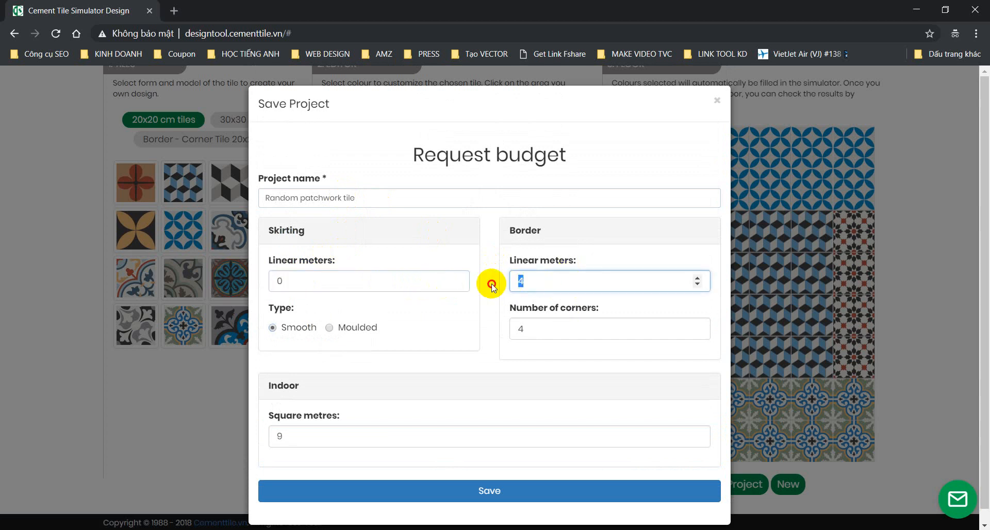
{"action": "type", "text": "0"}
{"action": "left_click_drag", "start_coordinate": [540, 326], "coordinate": [492, 333]}
{"action": "type", "text": "0"}
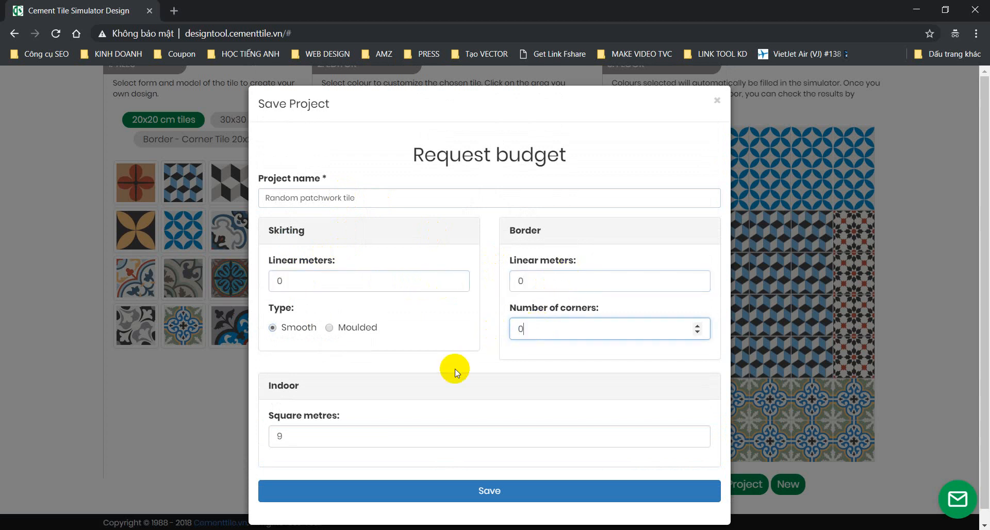
{"action": "left_click_drag", "start_coordinate": [309, 431], "coordinate": [265, 433]}
{"action": "type", "text": "8"}
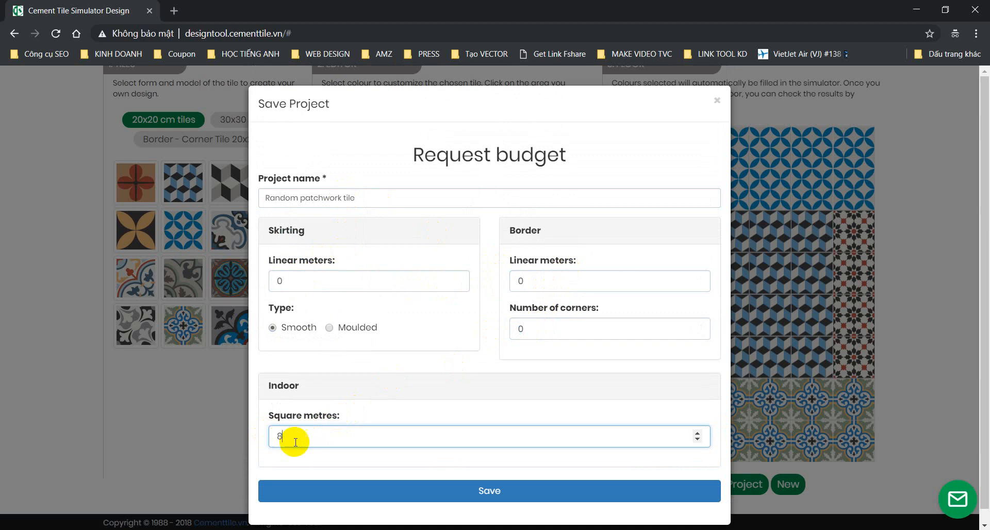
{"action": "left_click", "coordinate": [475, 493]}
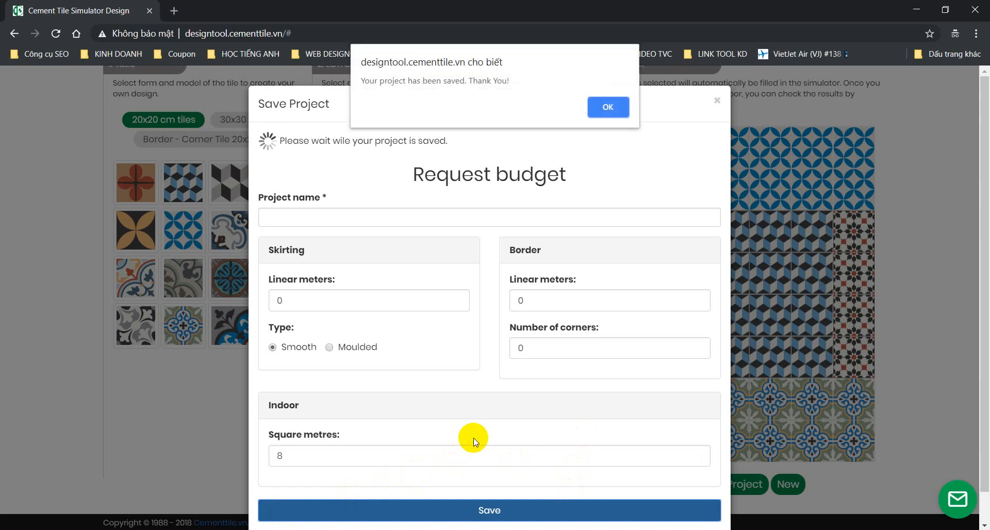
{"action": "left_click", "coordinate": [617, 106]}
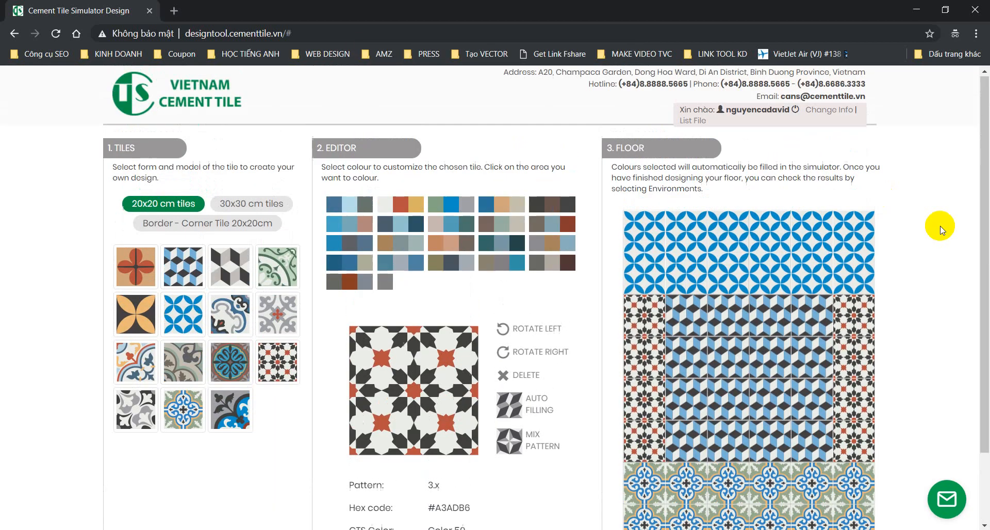
Step: Send one order covering Random patchwork tile and Kitchen, then verify both show Ordered
{"action": "left_click", "coordinate": [699, 122]}
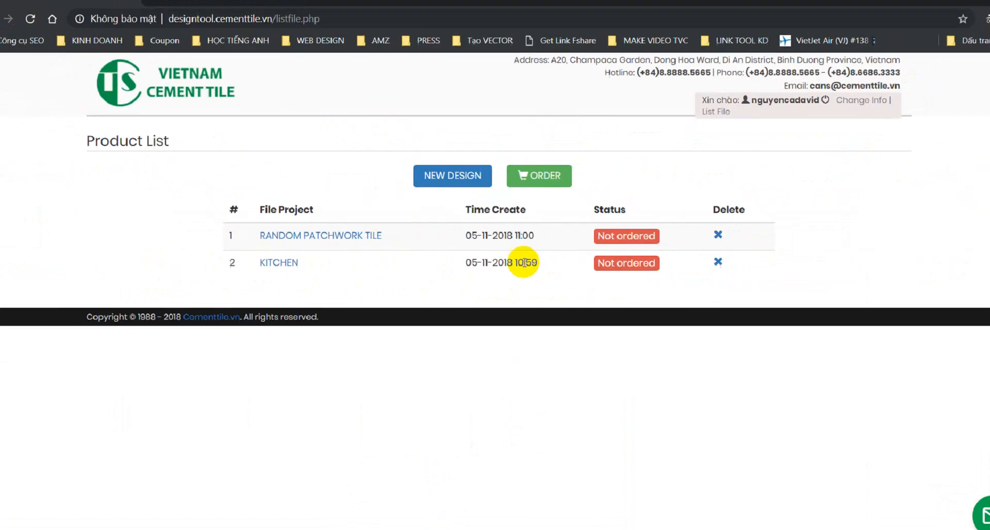
{"action": "left_click", "coordinate": [521, 184]}
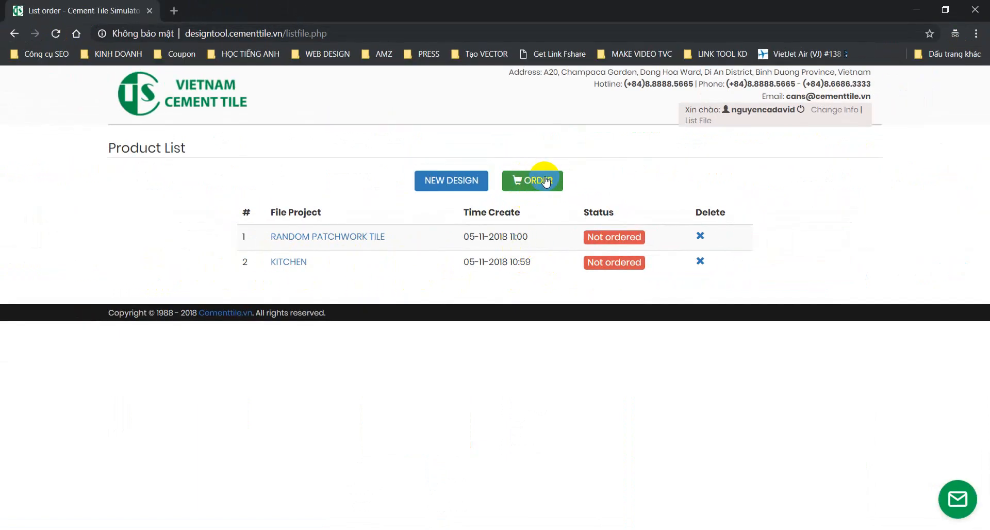
{"action": "left_click", "coordinate": [530, 181]}
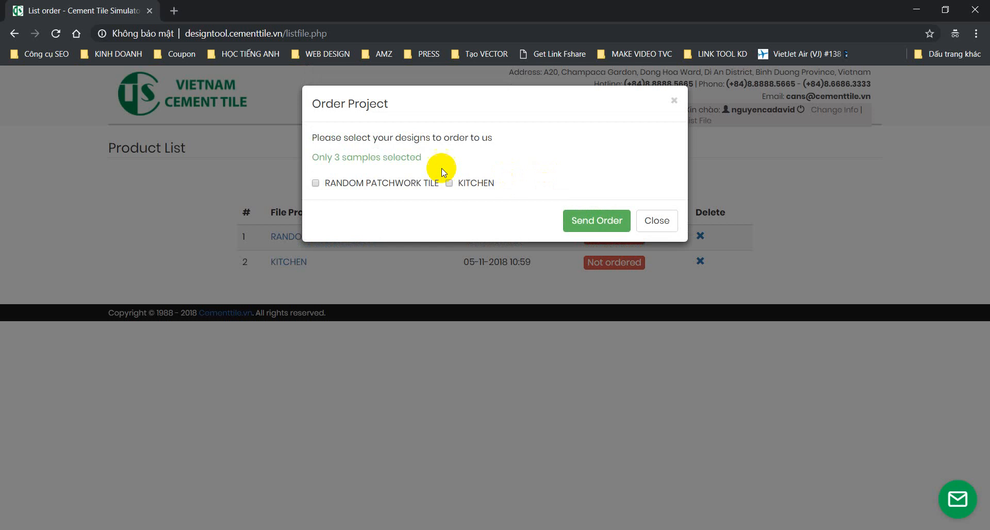
{"action": "left_click", "coordinate": [360, 182]}
{"action": "triple_click", "coordinate": [408, 138]}
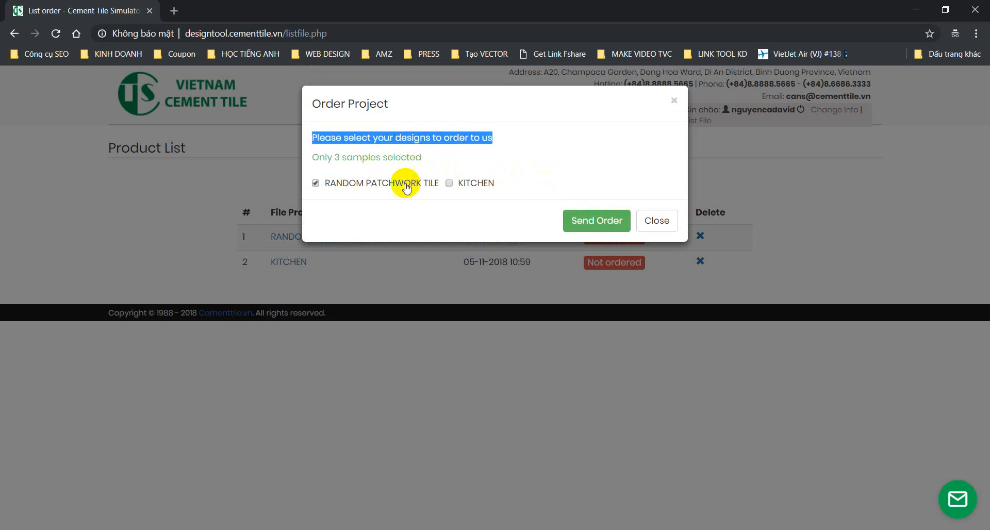
{"action": "left_click", "coordinate": [449, 183]}
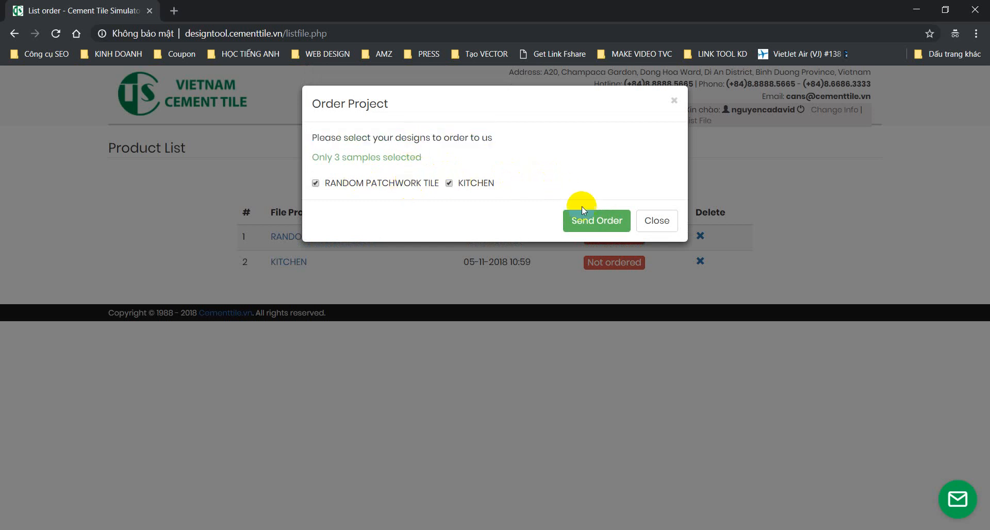
{"action": "left_click", "coordinate": [594, 220]}
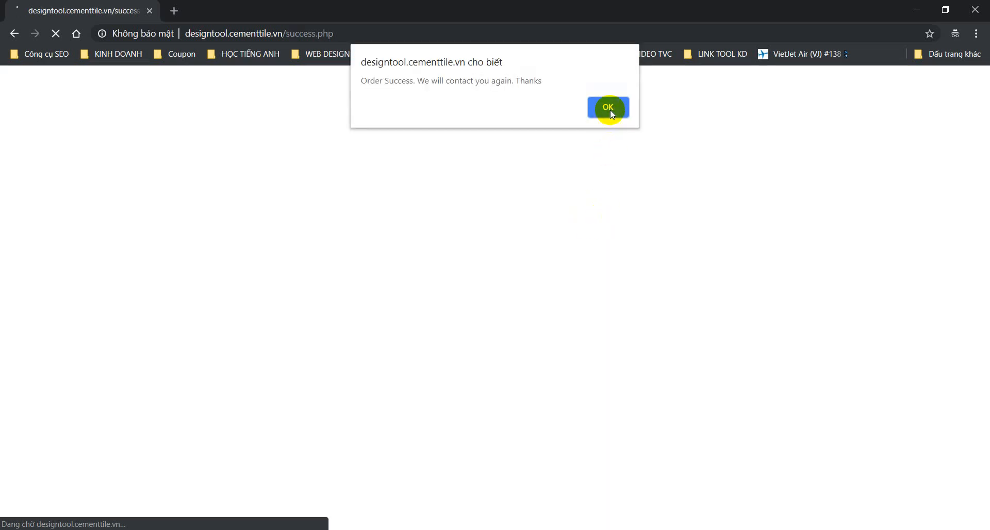
{"action": "left_click", "coordinate": [609, 108]}
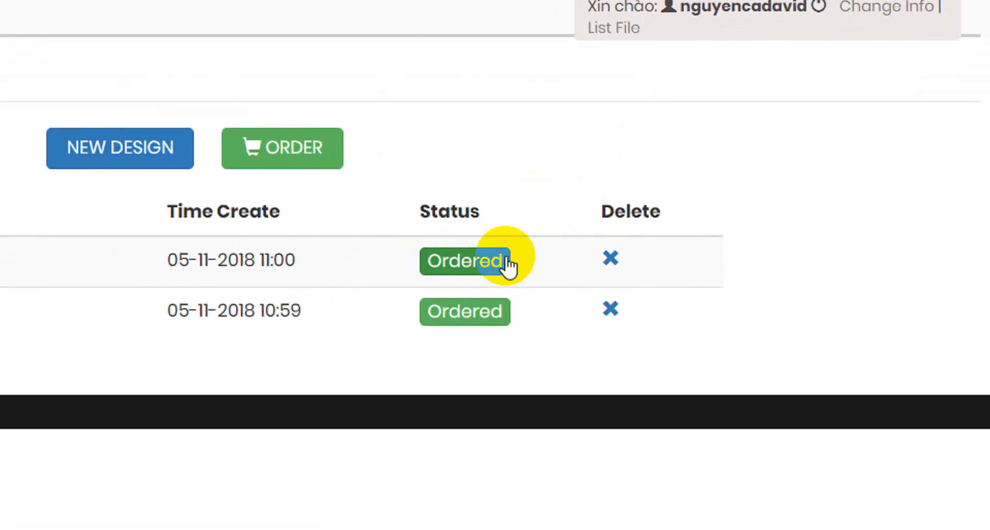
{"action": "left_click", "coordinate": [484, 270]}
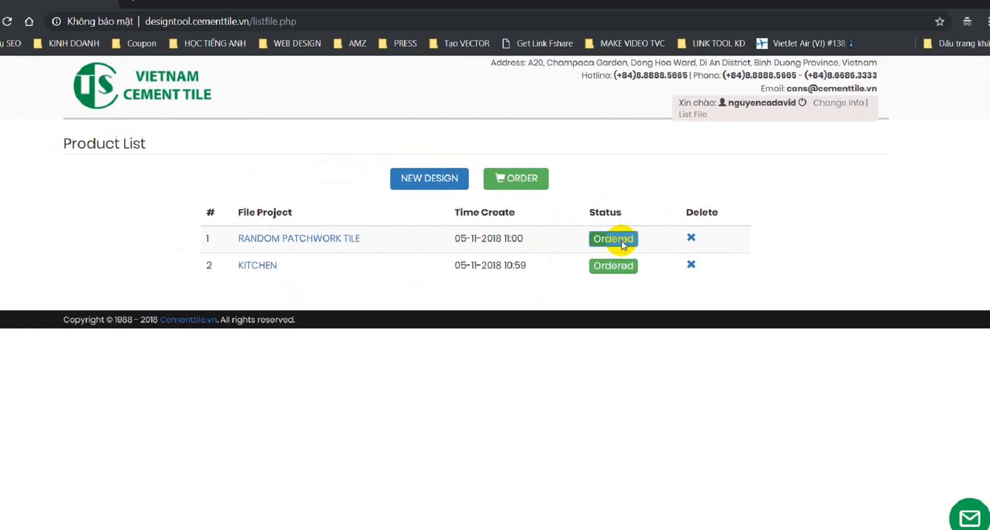
{"action": "left_click", "coordinate": [325, 238]}
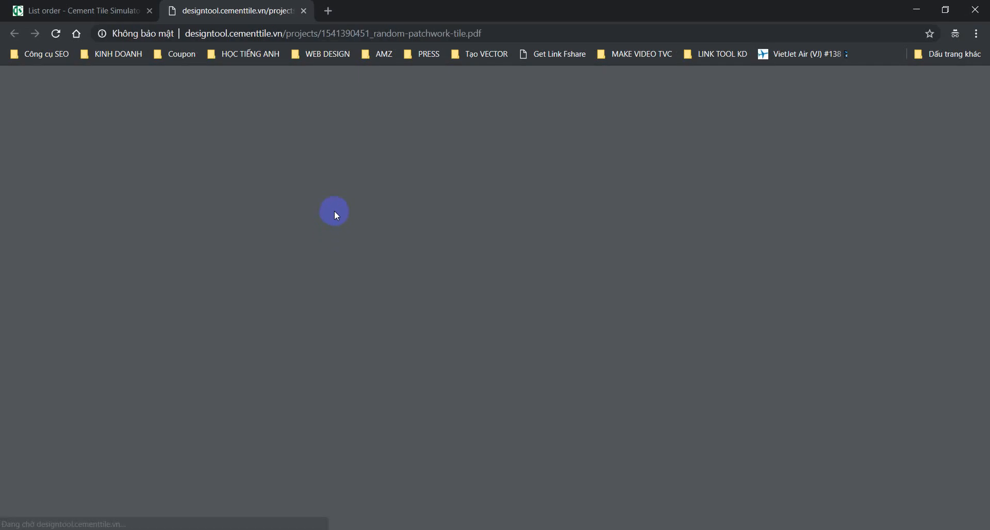
{"action": "left_click", "coordinate": [115, 12]}
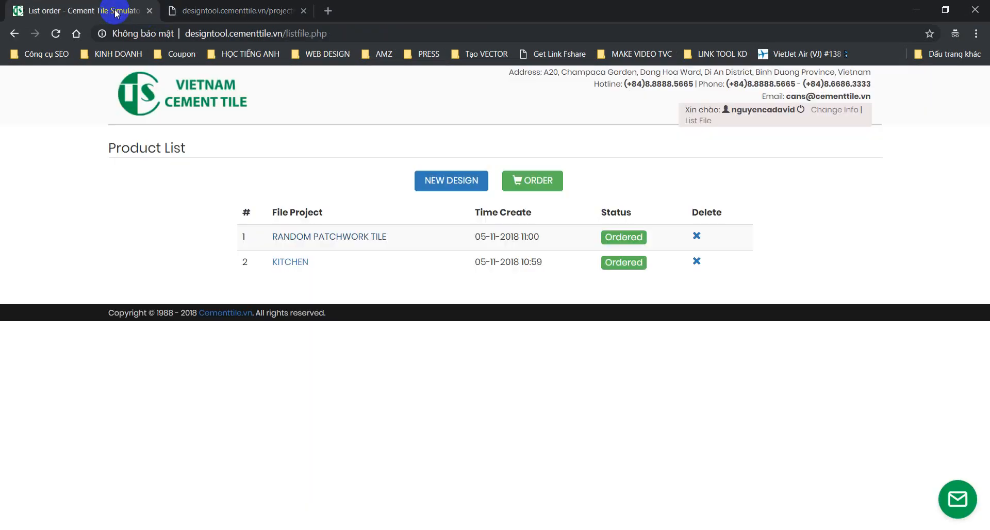
{"action": "left_click", "coordinate": [287, 262]}
{"action": "left_click", "coordinate": [387, 11]}
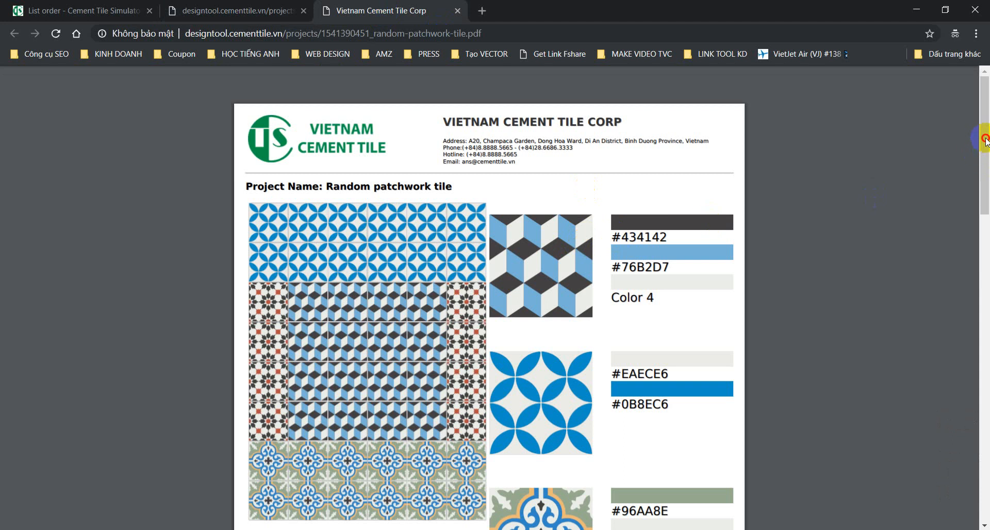
{"action": "left_click", "coordinate": [985, 184]}
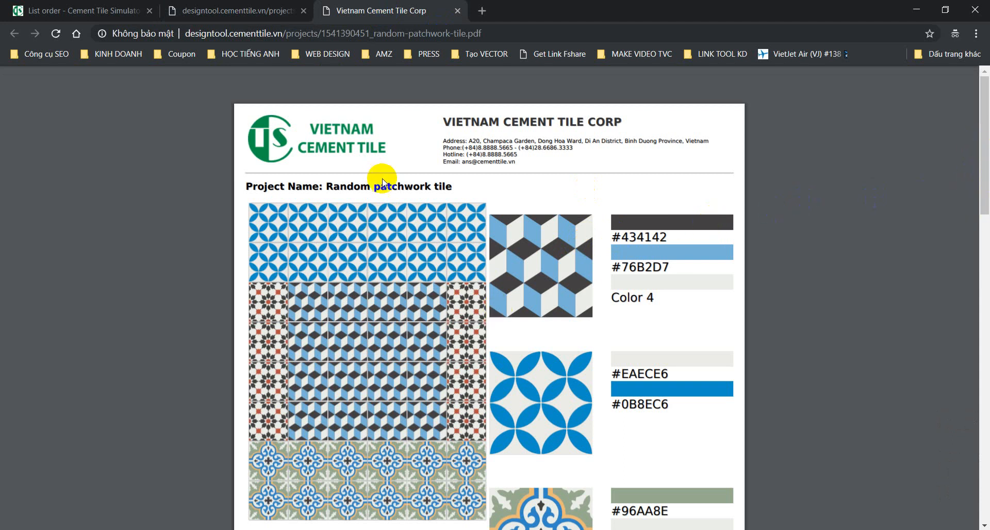
{"action": "left_click", "coordinate": [56, 33]}
{"action": "left_click", "coordinate": [226, 11]}
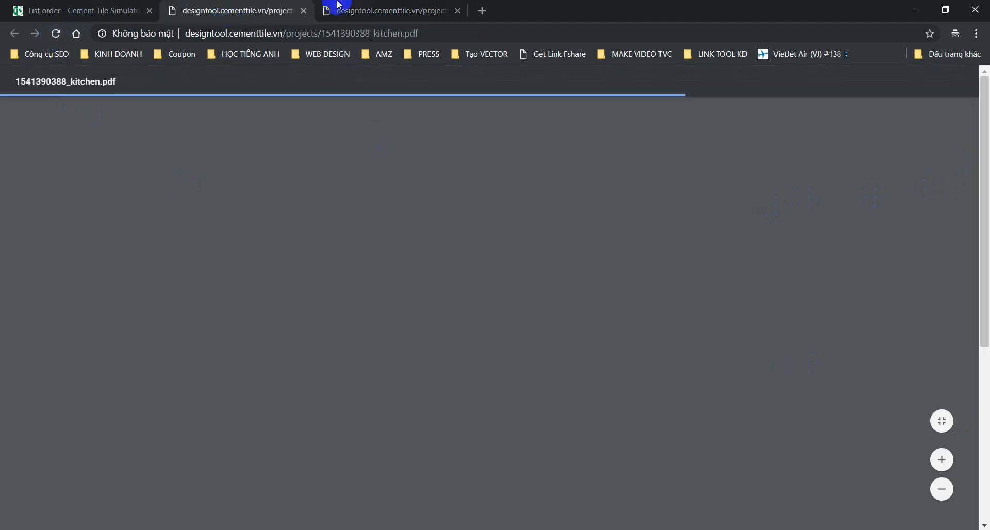
{"action": "left_click", "coordinate": [375, 11]}
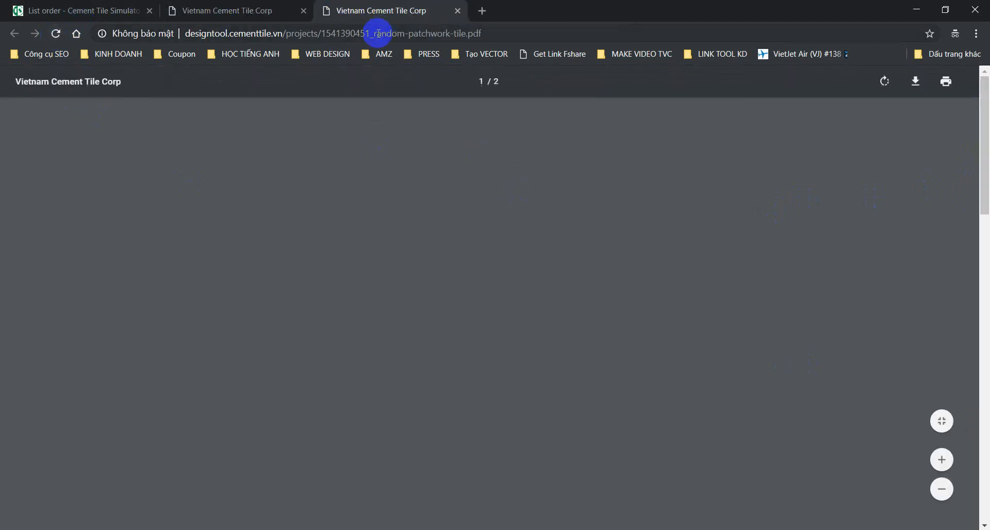
{"action": "scroll", "coordinate": [539, 241], "scroll_direction": "down", "scroll_amount": 4}
{"action": "scroll", "coordinate": [541, 256], "scroll_direction": "up", "scroll_amount": 4}
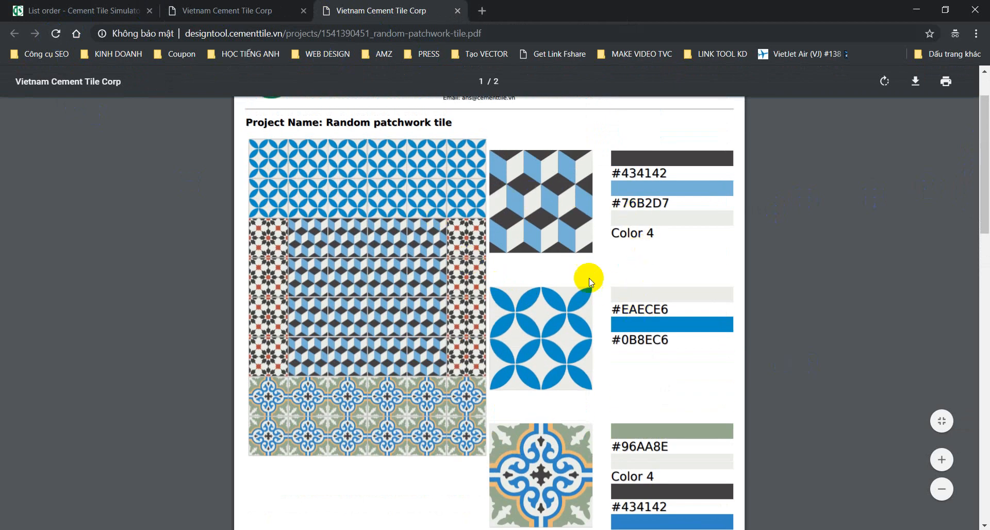
{"action": "left_click_drag", "start_coordinate": [656, 236], "coordinate": [609, 236]}
{"action": "scroll", "coordinate": [638, 263], "scroll_direction": "down", "scroll_amount": 4}
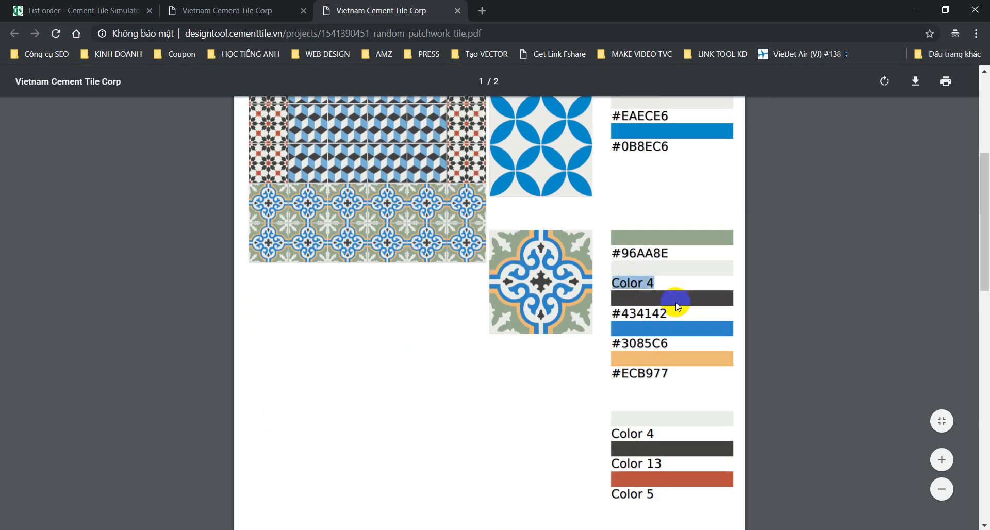
{"action": "scroll", "coordinate": [673, 306], "scroll_direction": "down", "scroll_amount": 5}
{"action": "scroll", "coordinate": [618, 331], "scroll_direction": "down", "scroll_amount": 3}
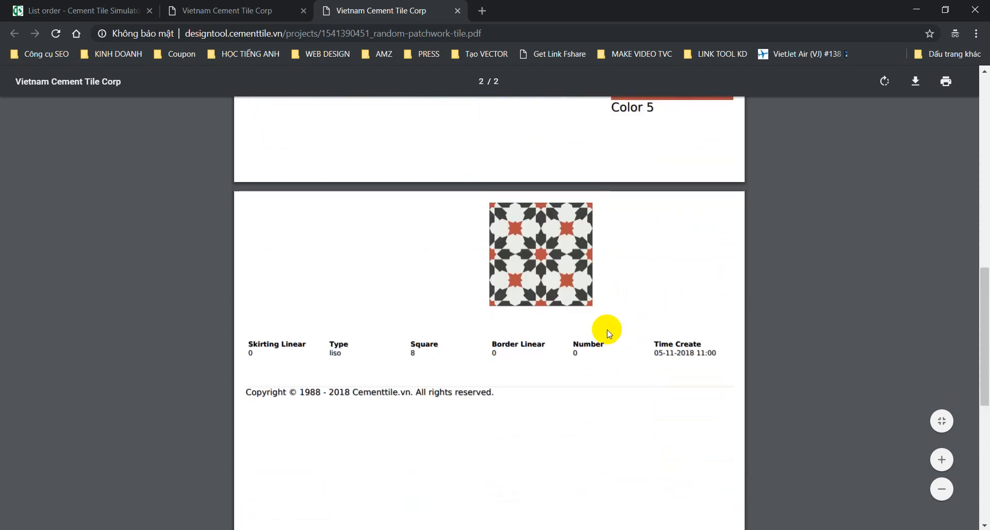
{"action": "scroll", "coordinate": [601, 331], "scroll_direction": "up", "scroll_amount": 5}
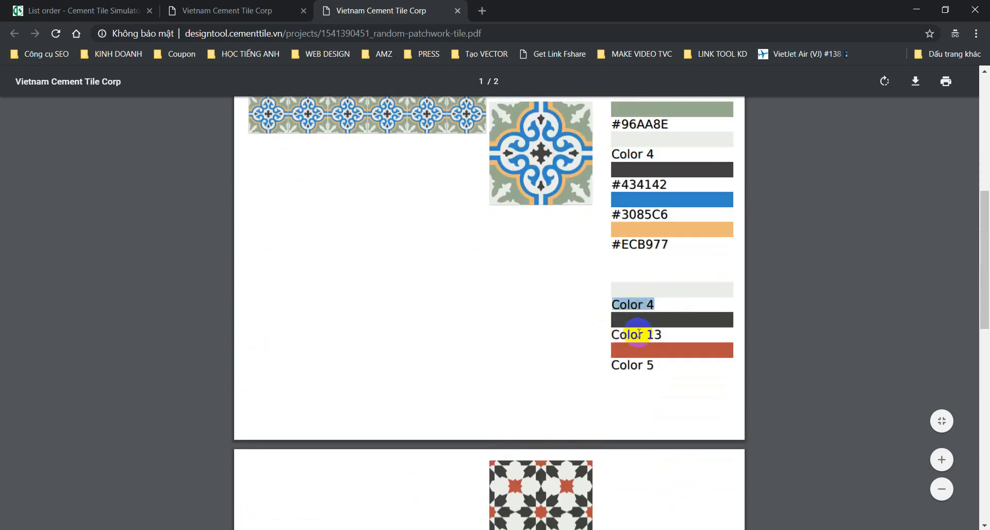
{"action": "scroll", "coordinate": [546, 380], "scroll_direction": "down", "scroll_amount": 7}
{"action": "scroll", "coordinate": [526, 384], "scroll_direction": "up", "scroll_amount": 12}
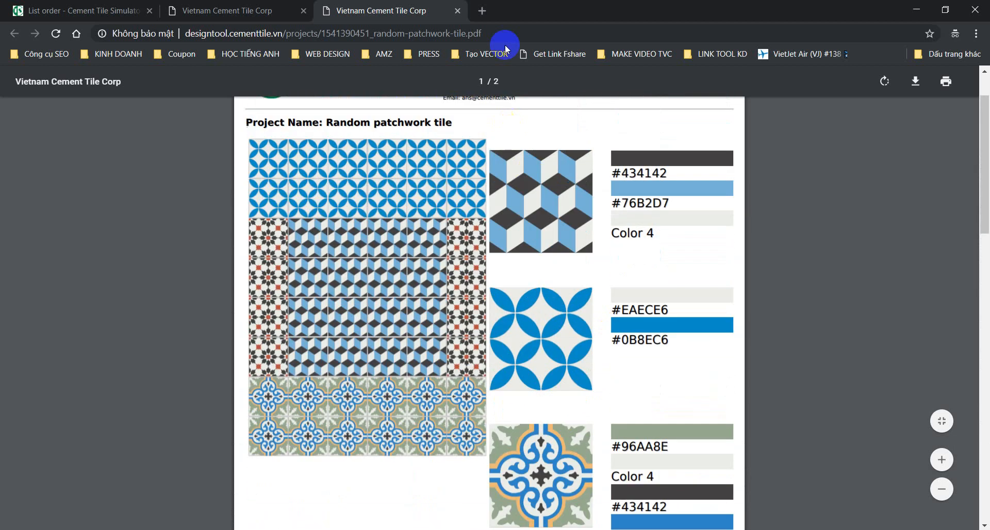
{"action": "left_click", "coordinate": [454, 11]}
{"action": "scroll", "coordinate": [602, 259], "scroll_direction": "down", "scroll_amount": 5}
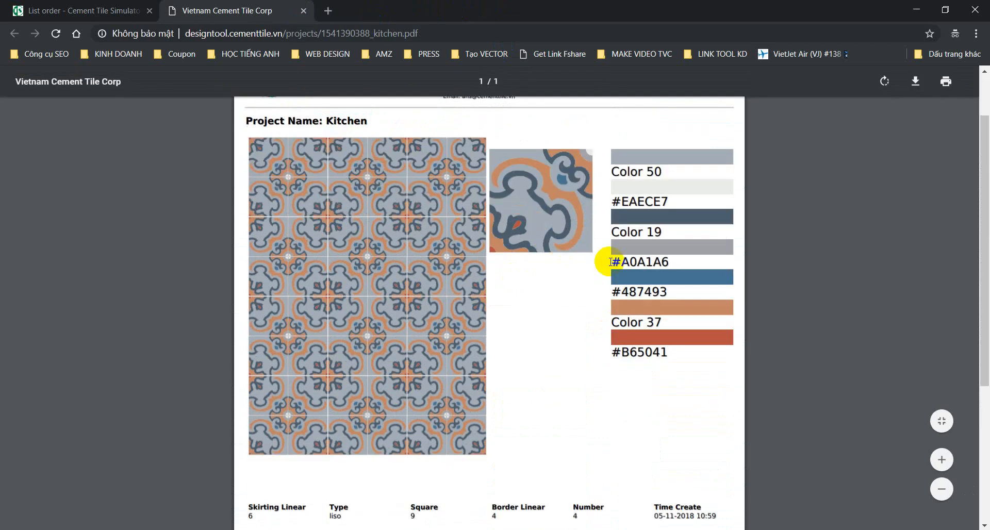
{"action": "scroll", "coordinate": [487, 310], "scroll_direction": "up", "scroll_amount": 5}
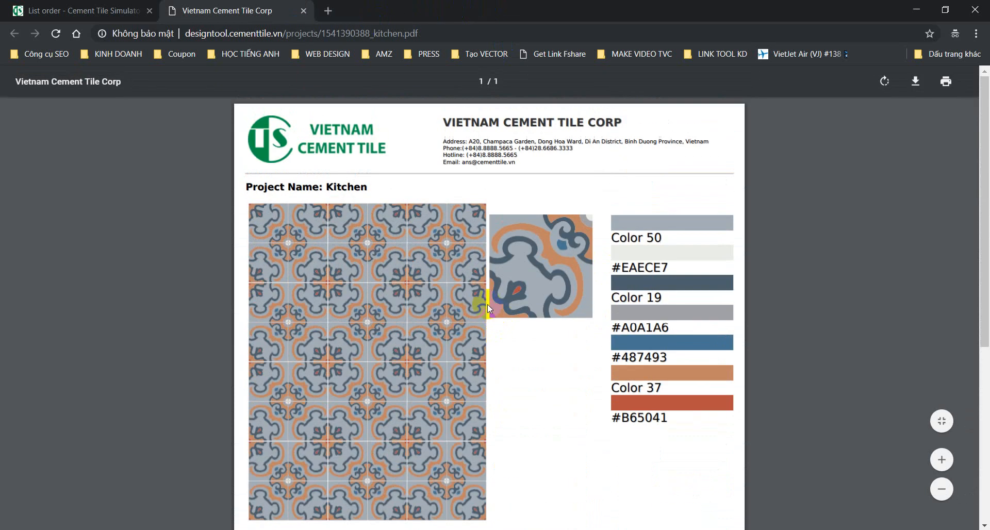
{"action": "left_click", "coordinate": [303, 11]}
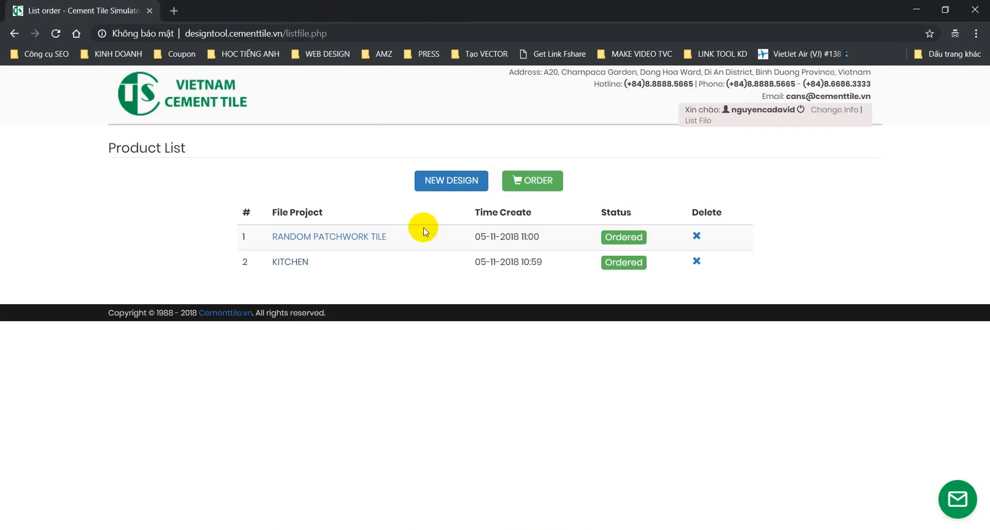